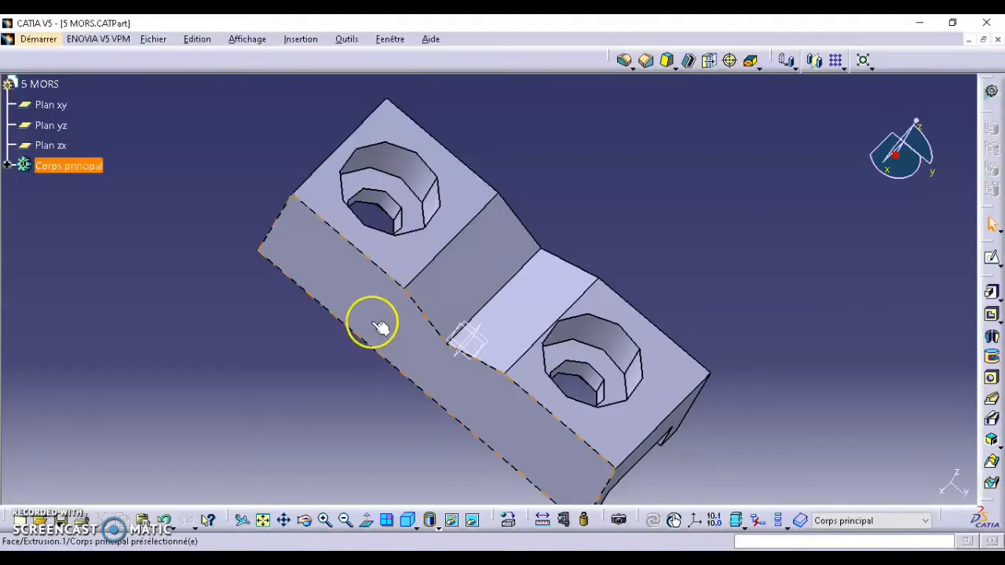
Step: Create a new Part Design part named Part2 with hybrid design enabled
click(39, 39)
mouse_move(76, 74)
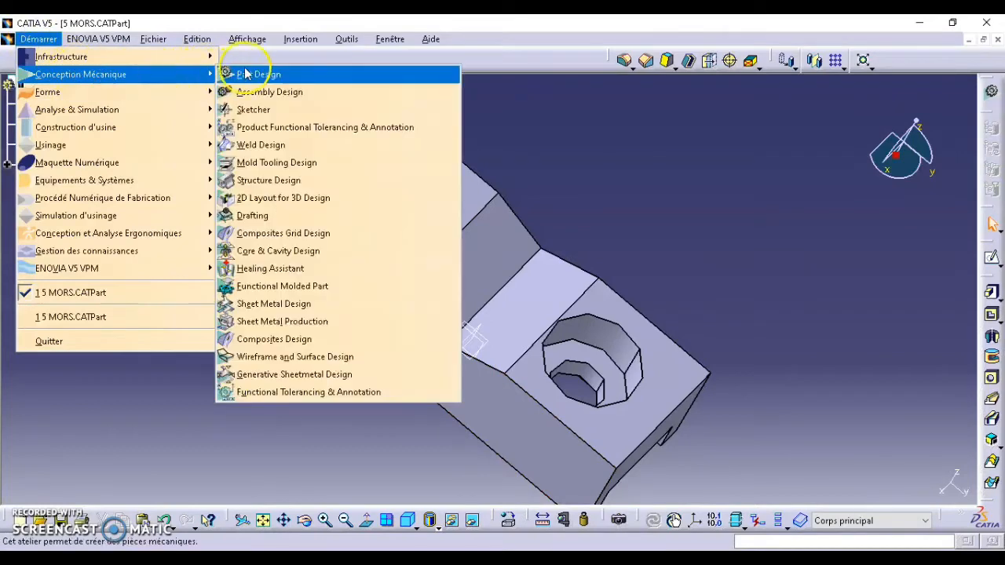
click(240, 74)
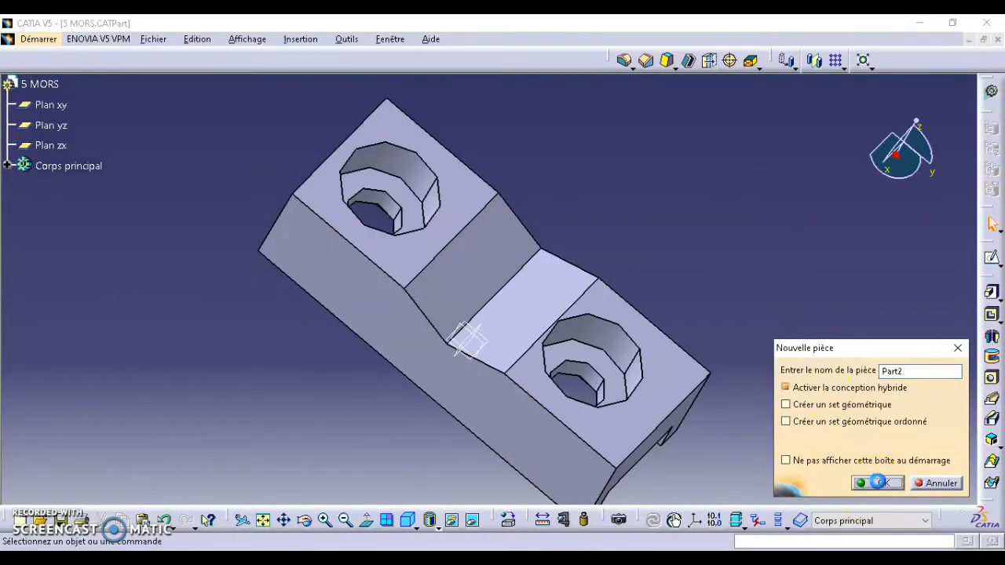
click(878, 482)
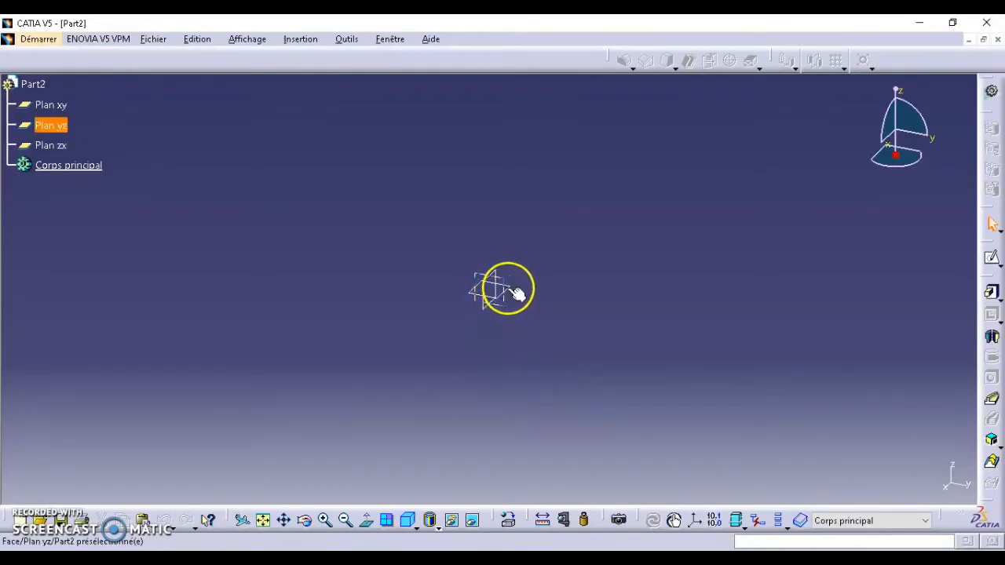
Step: Sketch a rectangle about 161 by 42 mm around the origin on the xy plane, consulting the MORS drawing
click(508, 288)
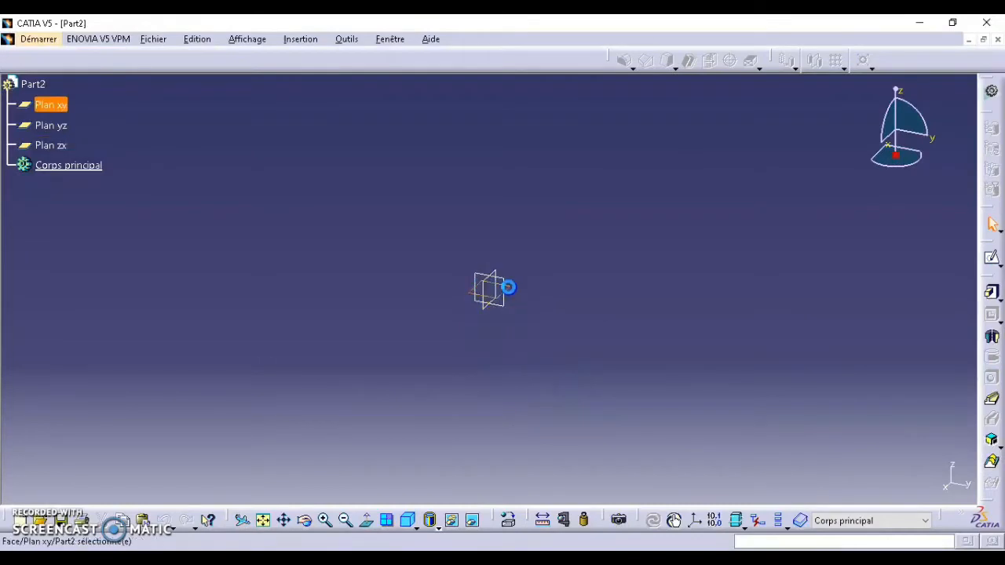
click(991, 257)
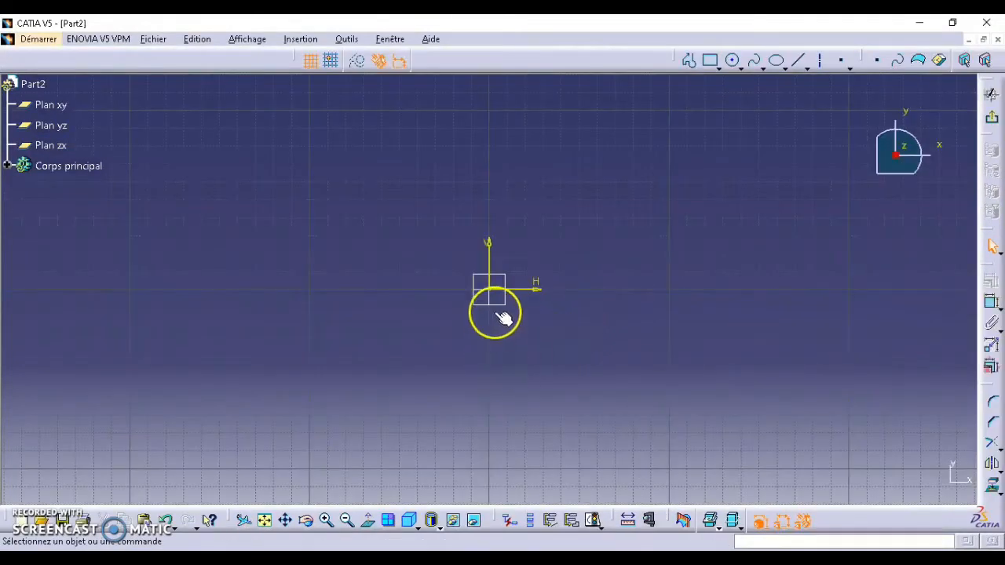
click(487, 559)
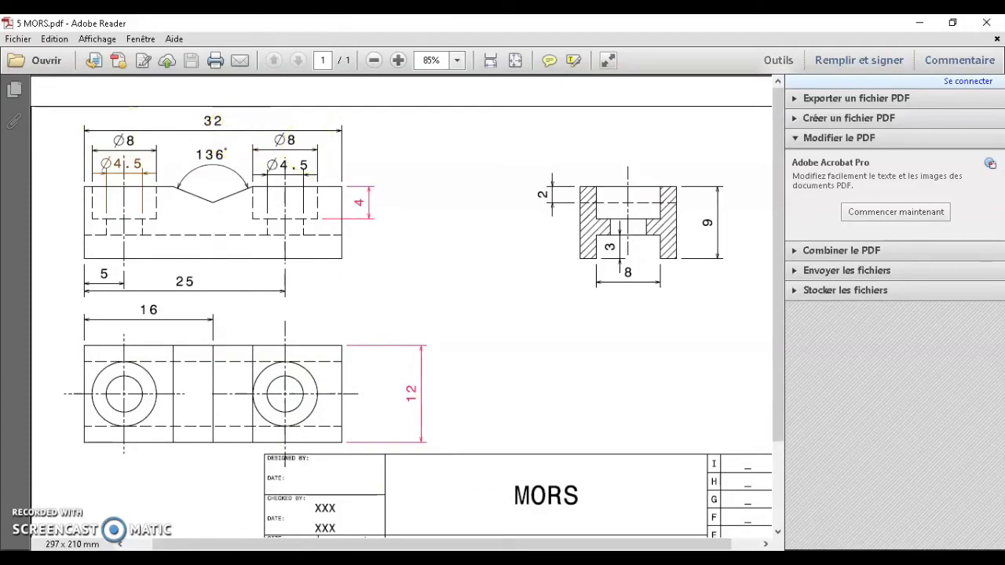
click(475, 559)
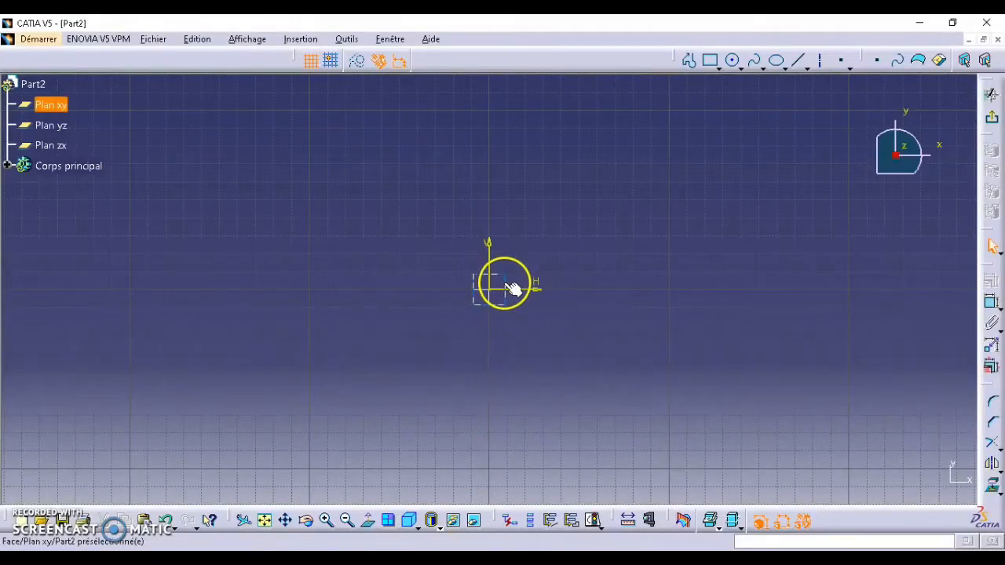
click(711, 63)
click(353, 252)
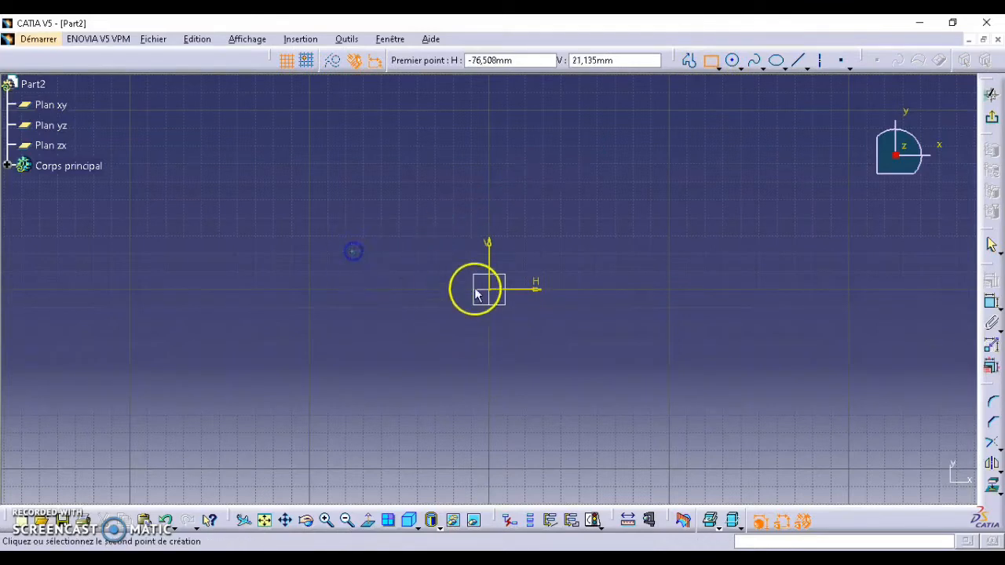
click(641, 327)
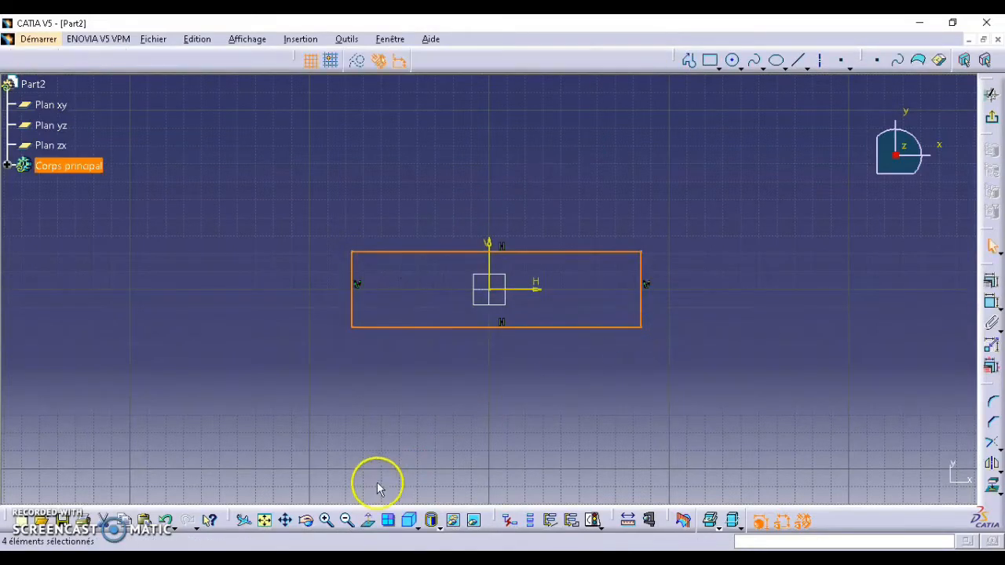
Step: Dimension the rectangle's vertical side and set it to 12 mm
click(326, 520)
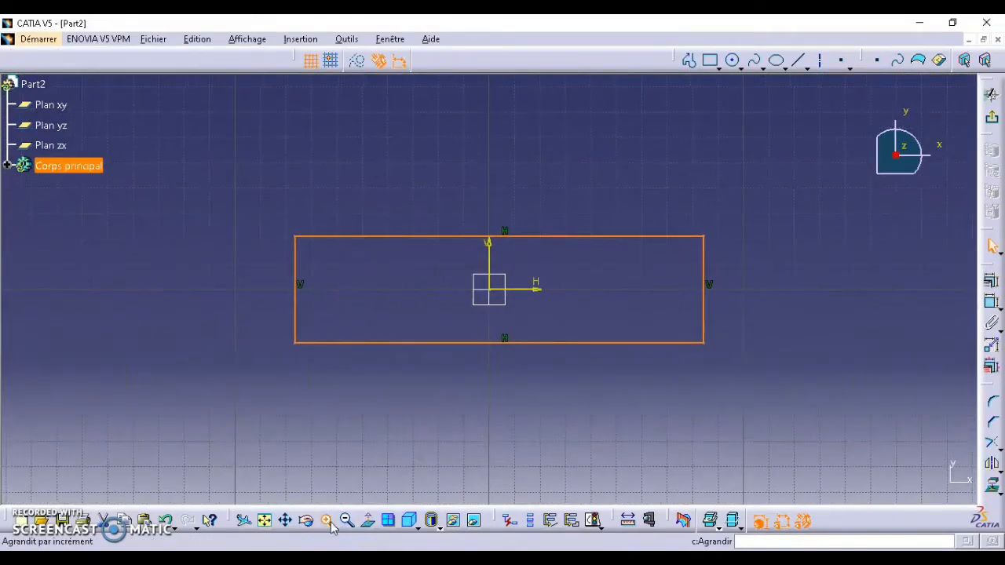
click(328, 522)
click(821, 316)
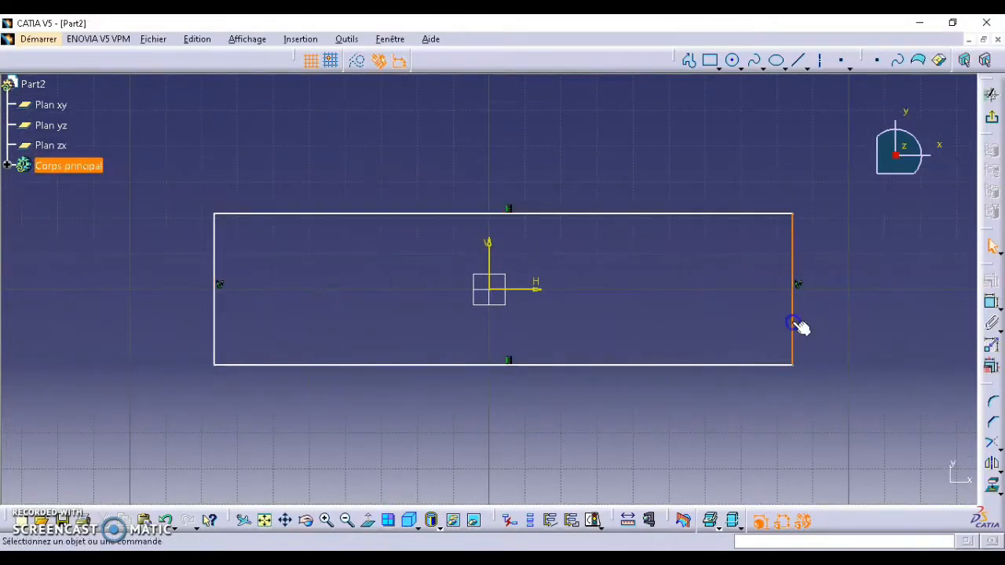
click(991, 302)
click(864, 308)
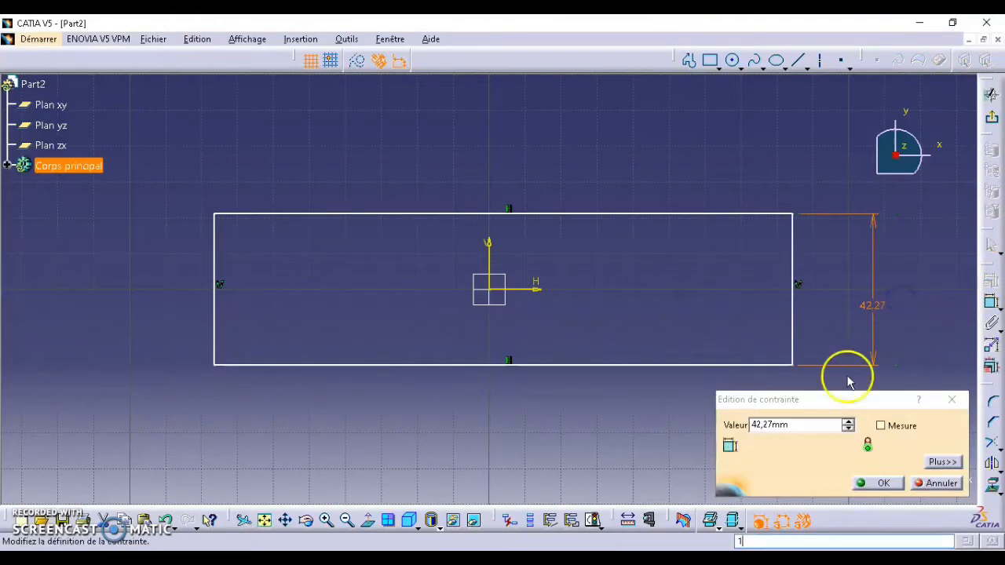
key(Return)
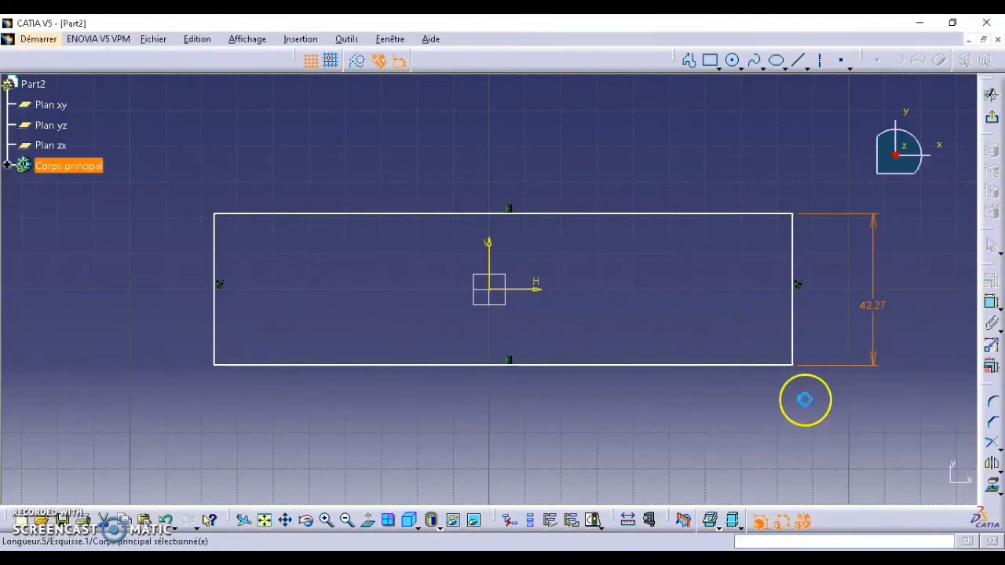
Step: Dimension the rectangle's horizontal side and set it to 32 mm, checking the length in the MORS drawing
click(554, 324)
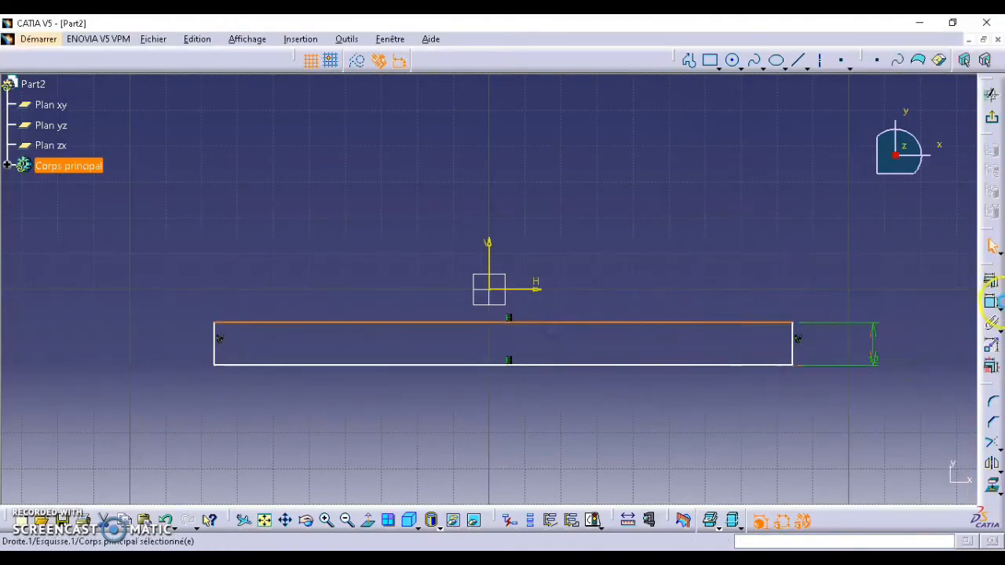
click(991, 302)
click(713, 274)
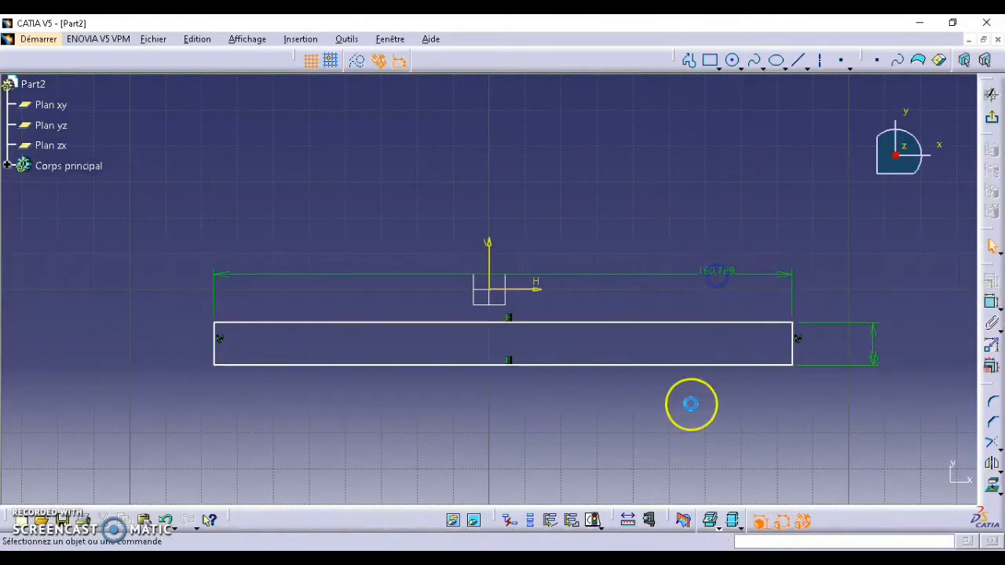
click(873, 358)
click(561, 561)
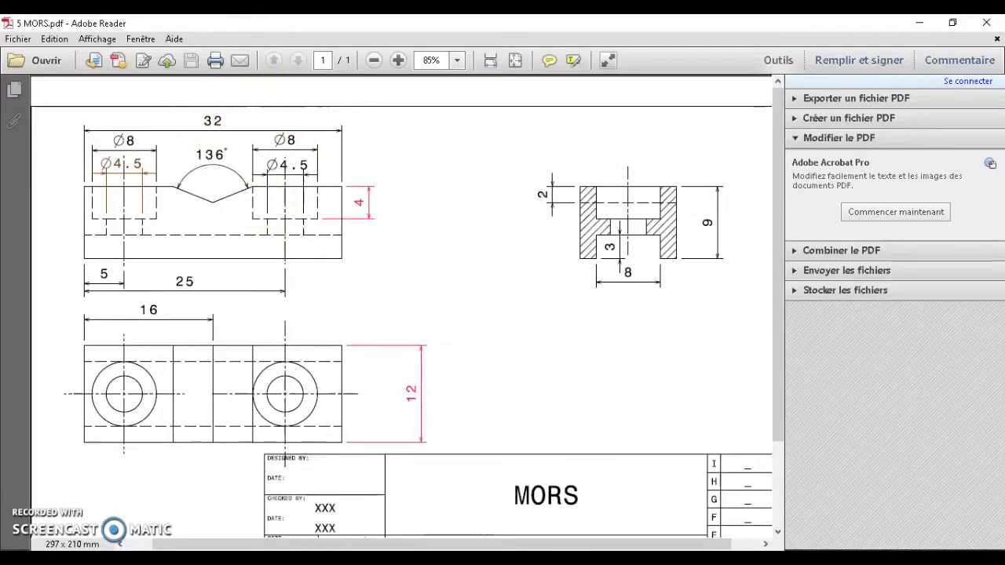
click(518, 560)
double_click(716, 271)
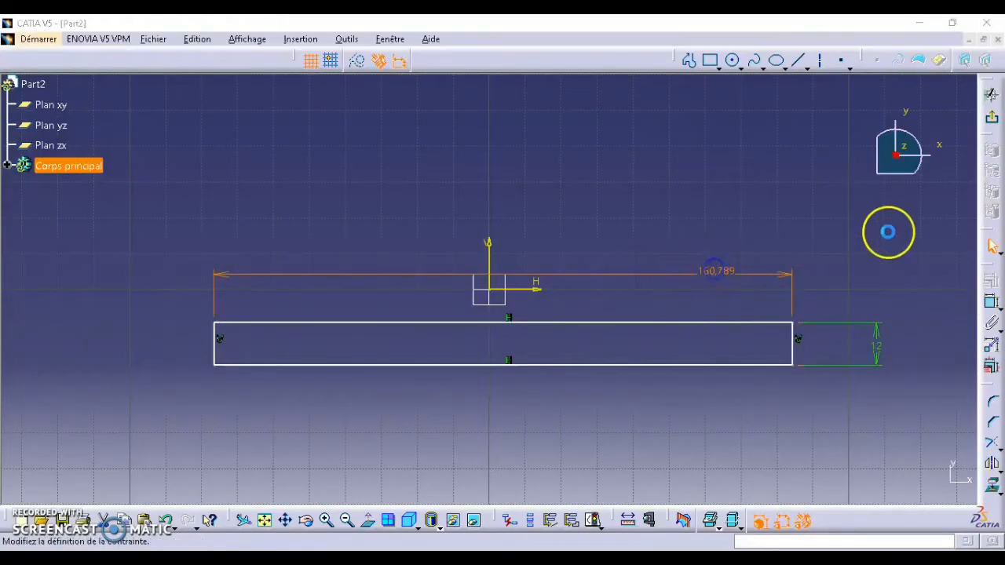
key(Return)
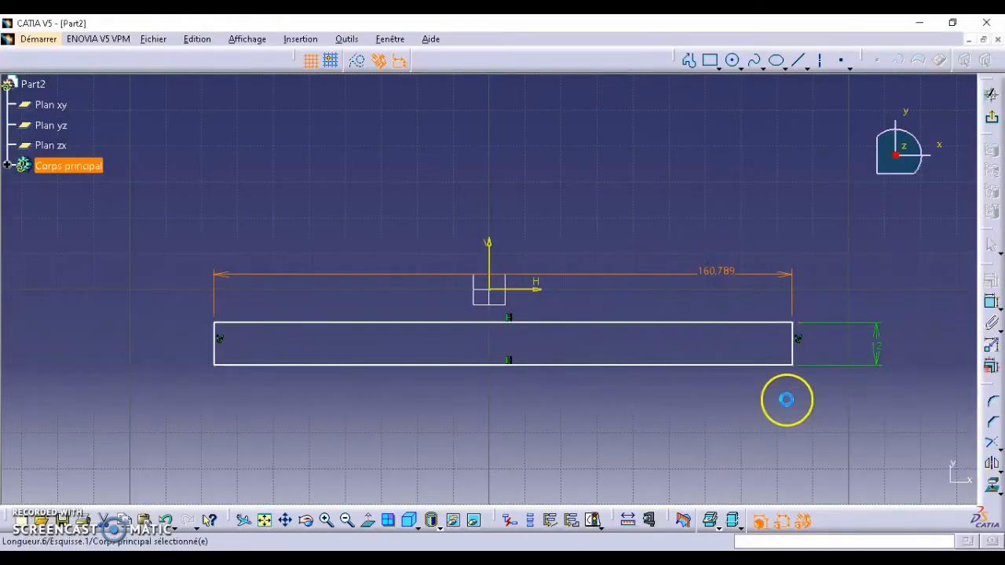
Step: Move the rectangle over the origin and constrain its right edge to 32/2 mm from the vertical axis
mouse_move(736, 324)
mouse_down()
mouse_move(646, 274)
mouse_move(502, 266)
mouse_up()
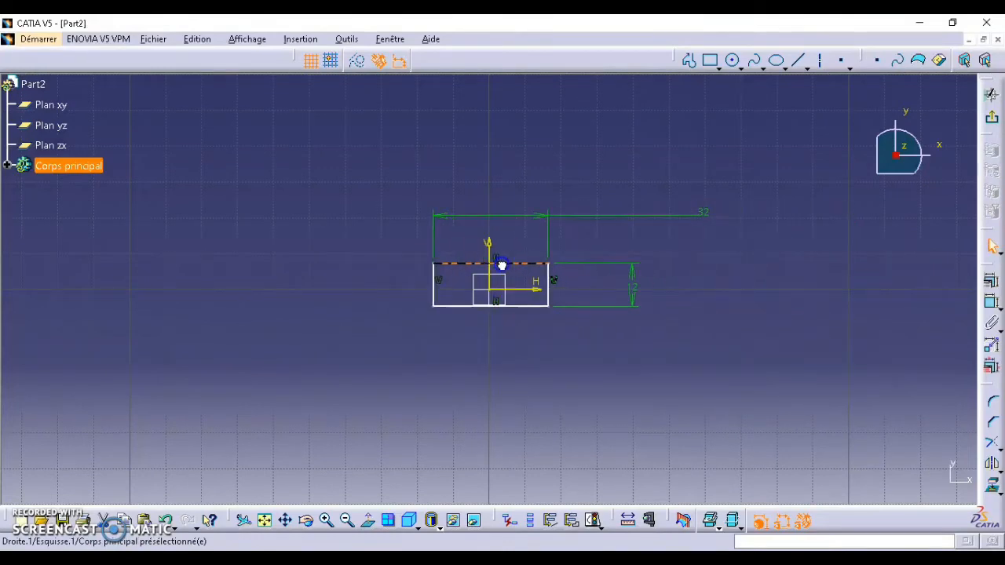
click(325, 520)
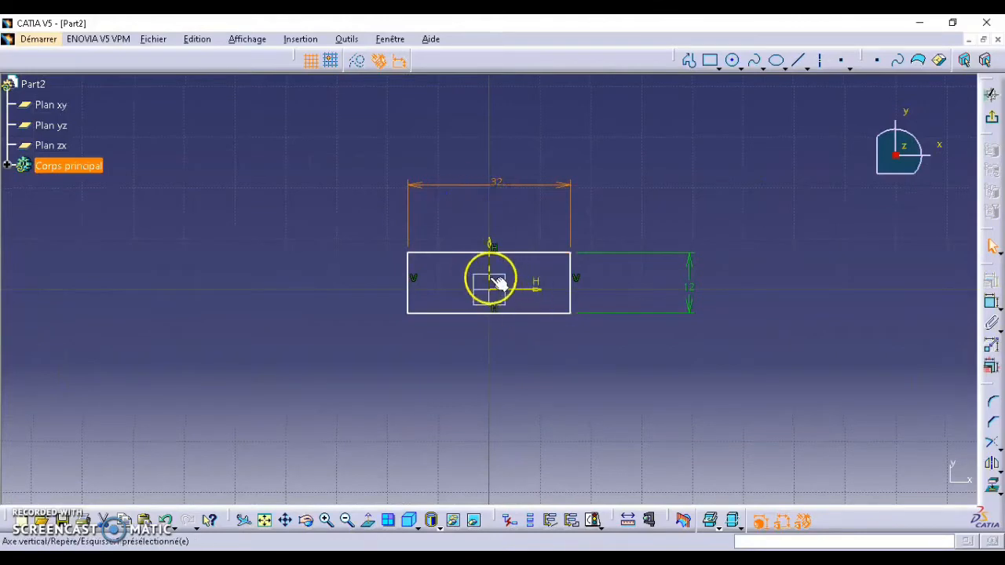
ctrl+click(568, 271)
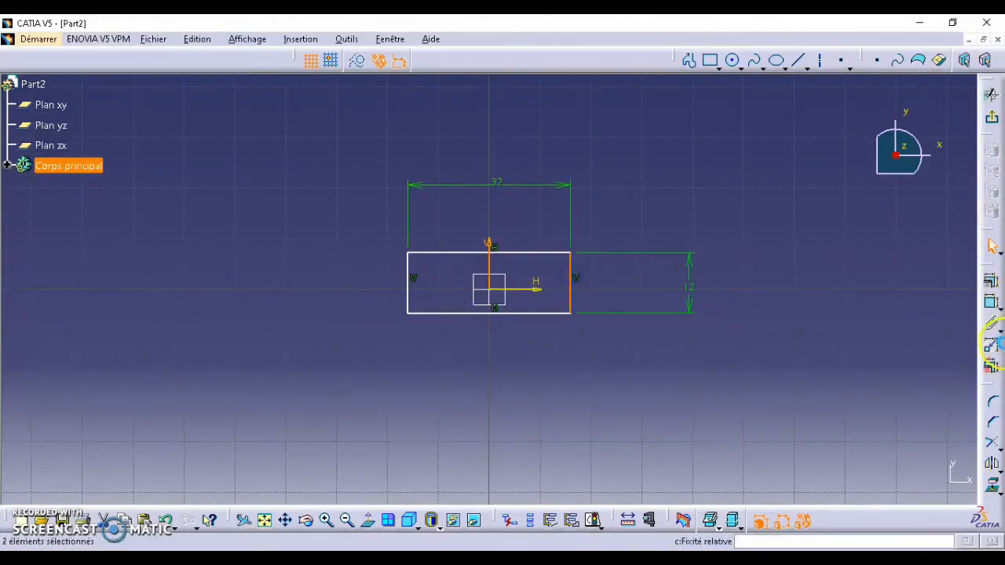
click(996, 303)
click(991, 311)
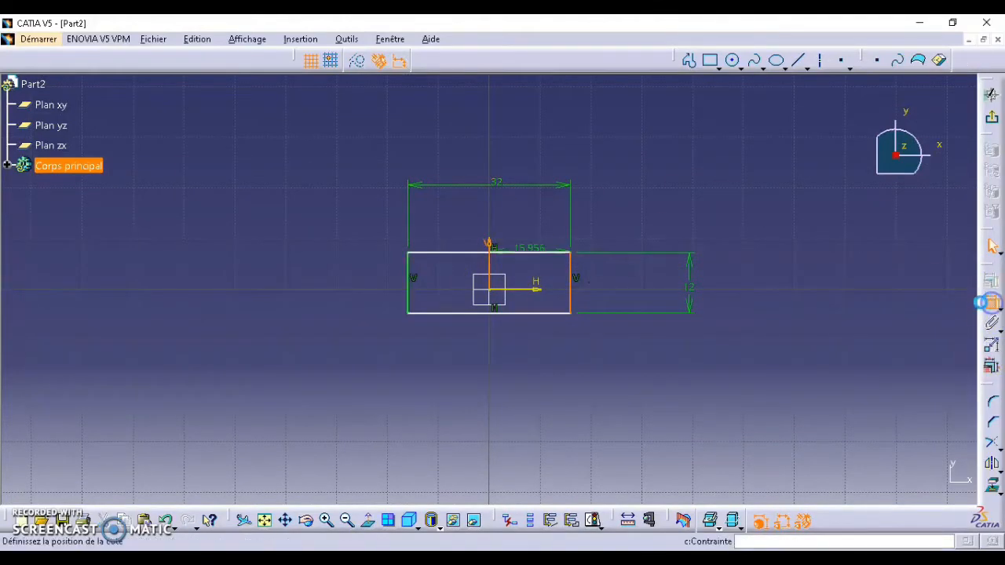
click(523, 222)
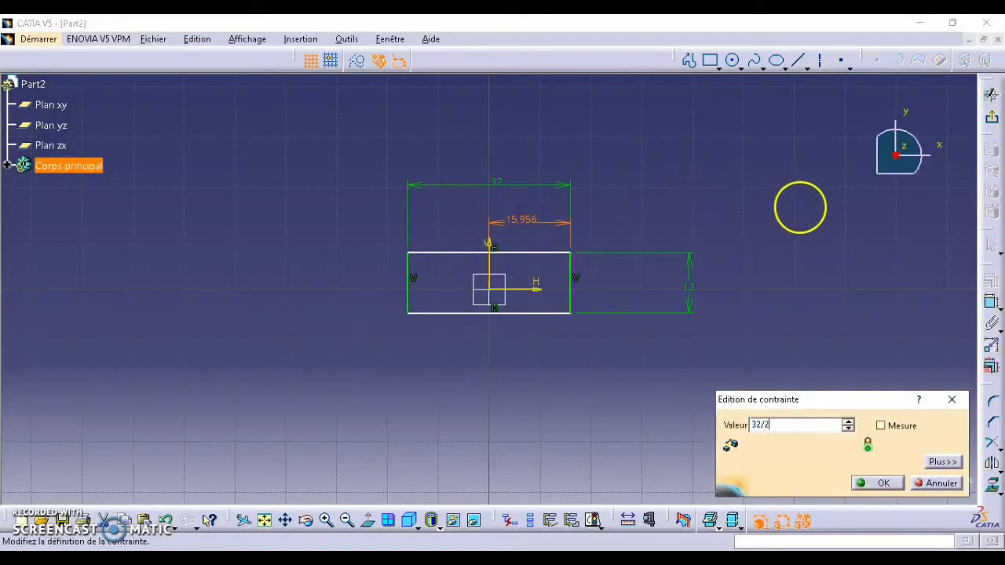
key(Return)
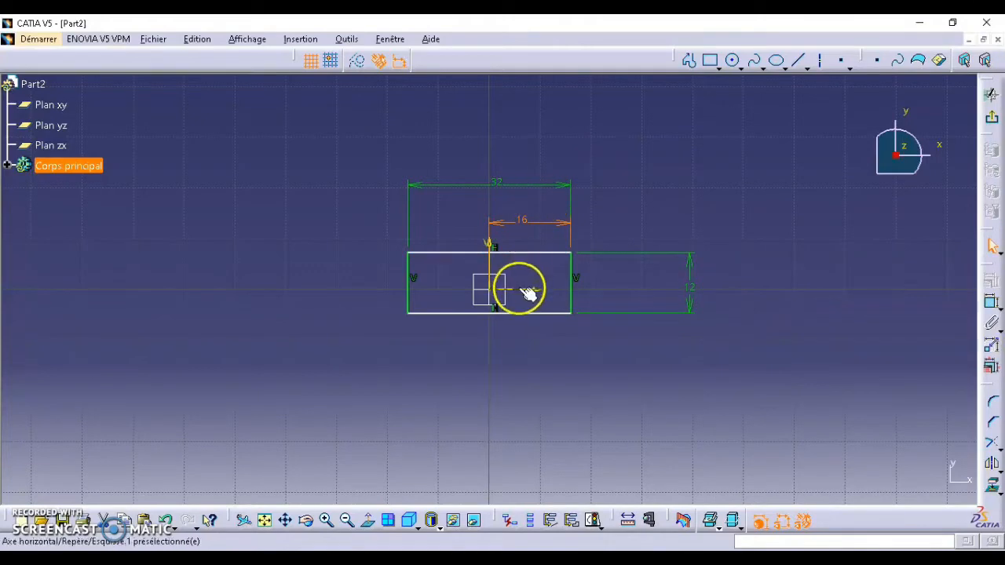
Step: Constrain the rectangle's lower edge to 6 mm from the horizontal axis
click(990, 304)
click(550, 314)
double_click(609, 299)
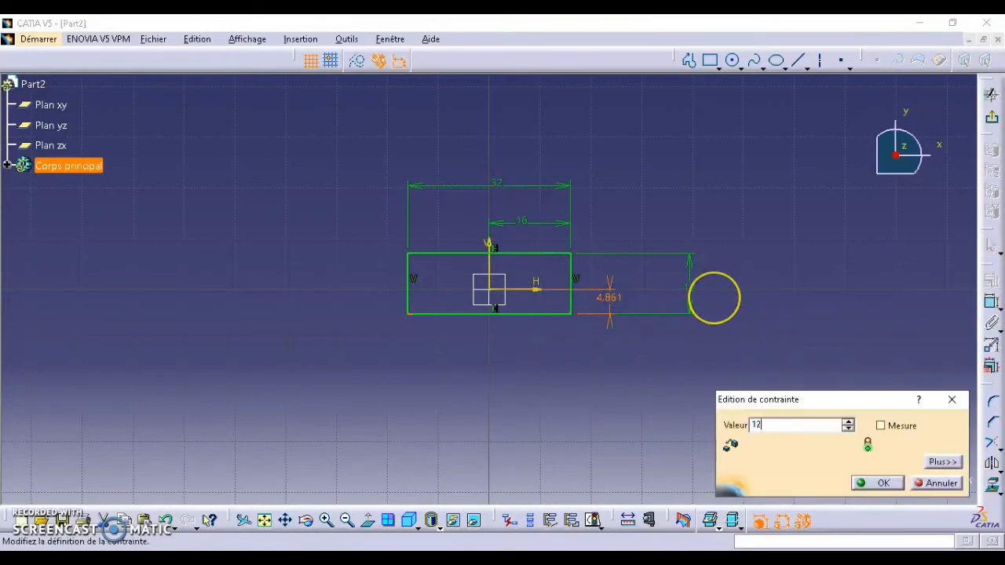
key(Return)
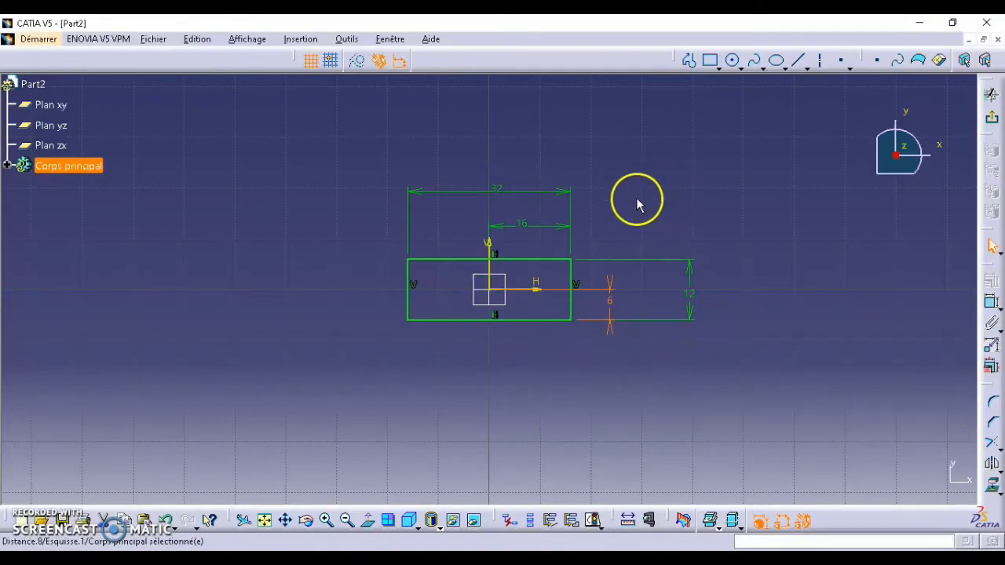
click(635, 190)
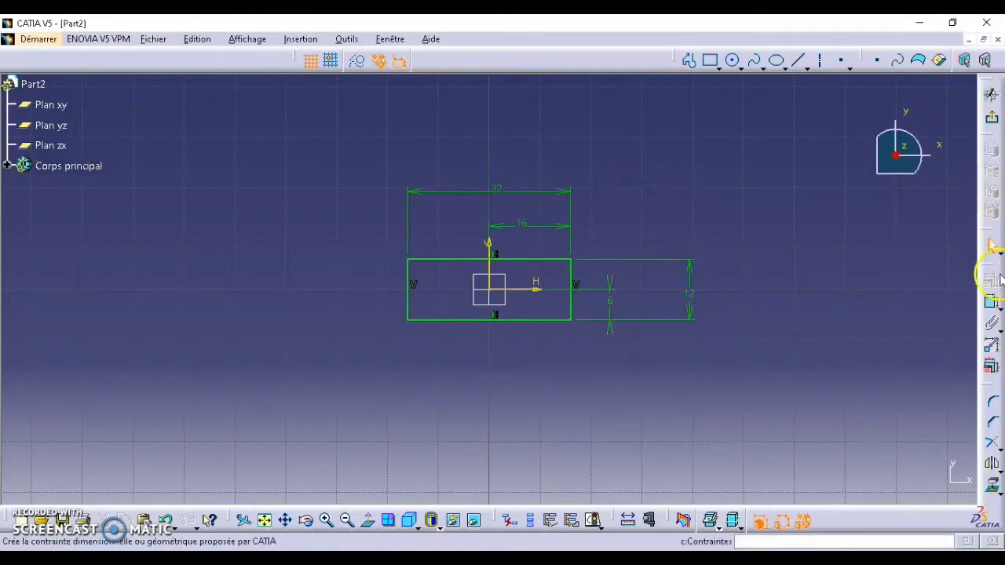
Step: Finish the sketch and extrude the rectangle 9 mm, taking the height from the MORS drawing
click(987, 120)
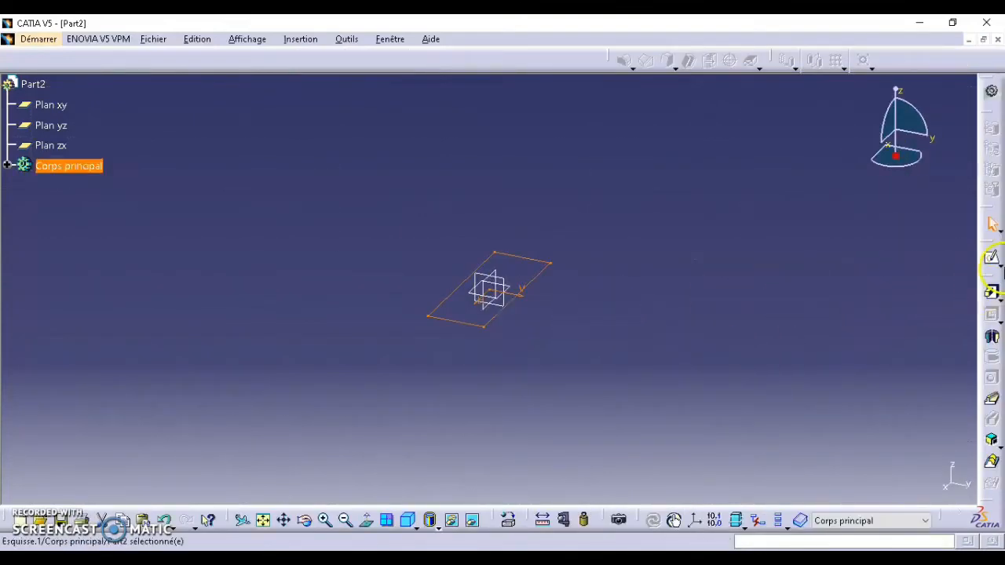
click(991, 292)
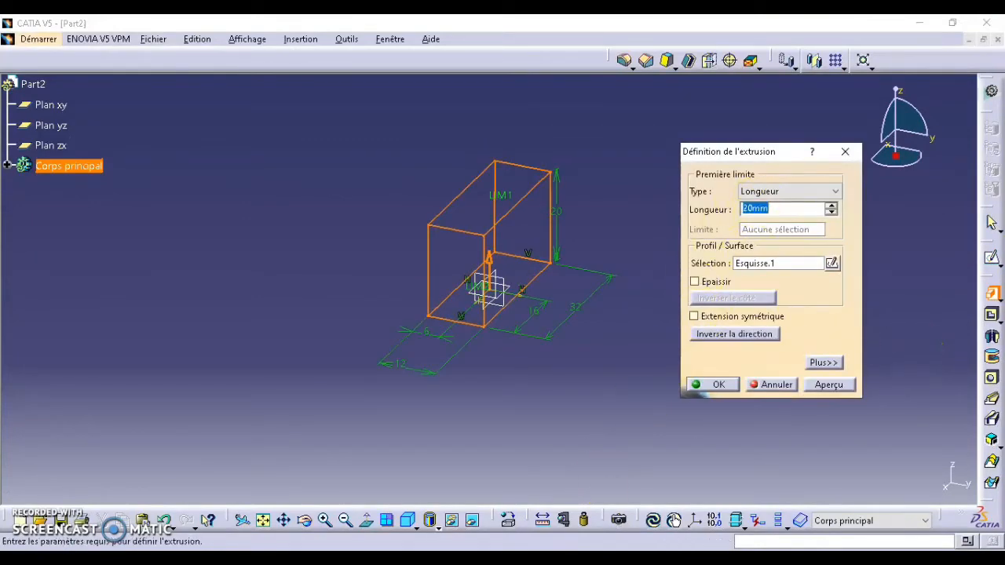
key(alt+Tab)
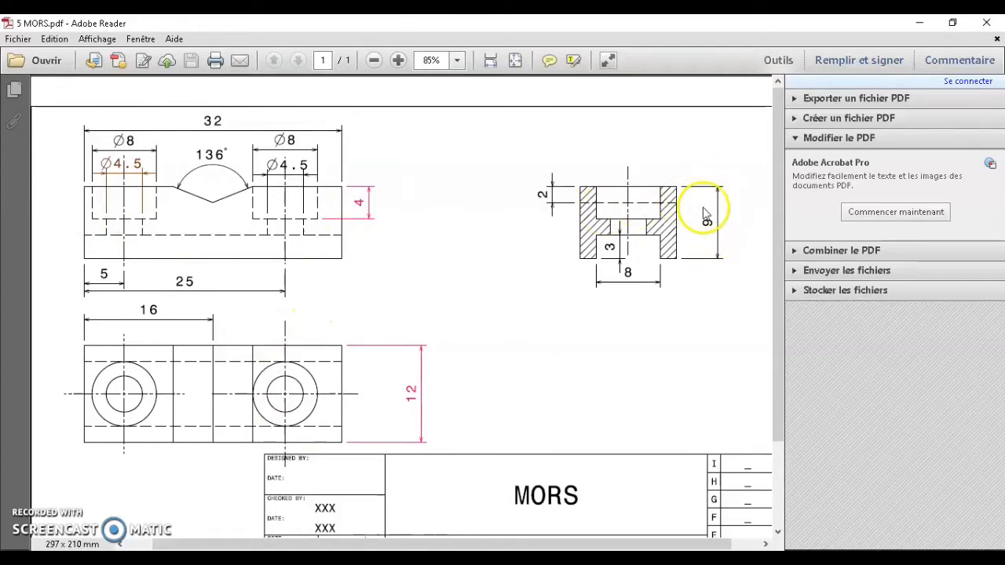
key(alt+Tab)
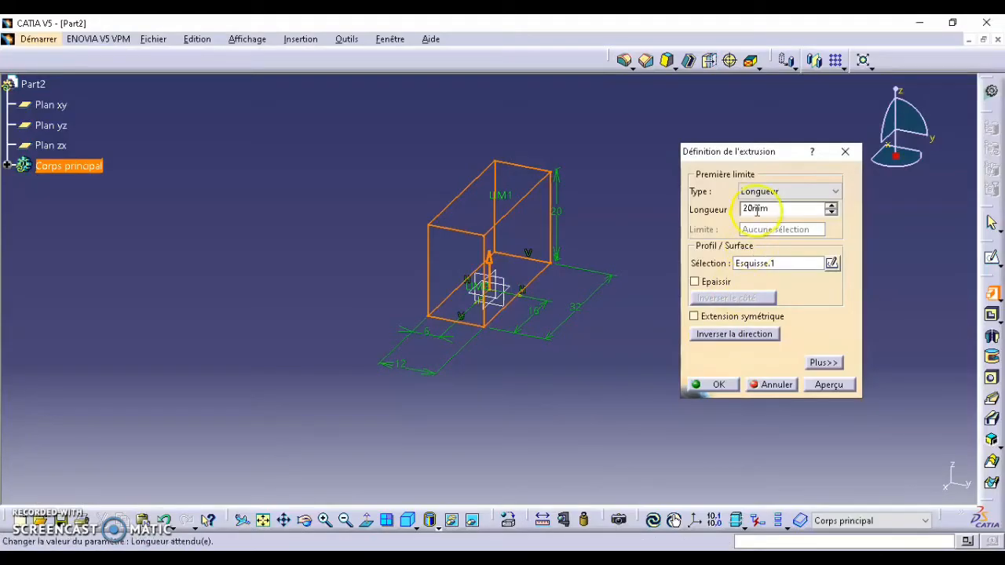
drag(754, 209, 728, 208)
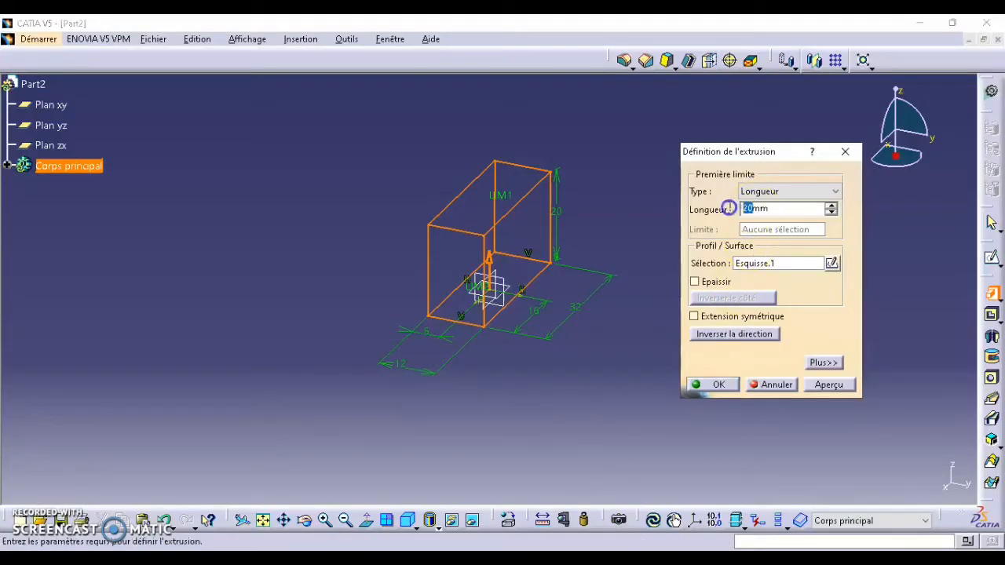
click(718, 385)
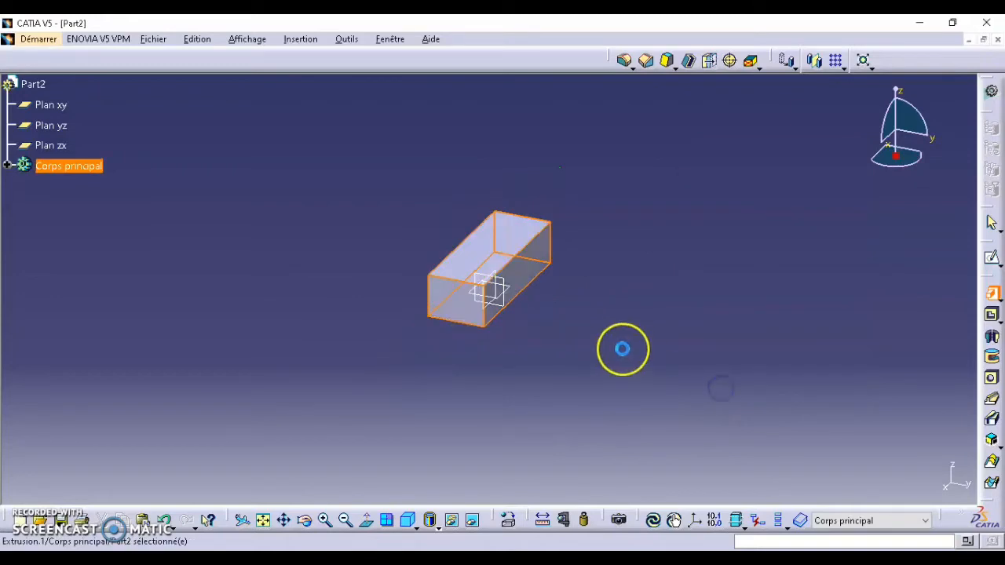
click(324, 519)
click(306, 520)
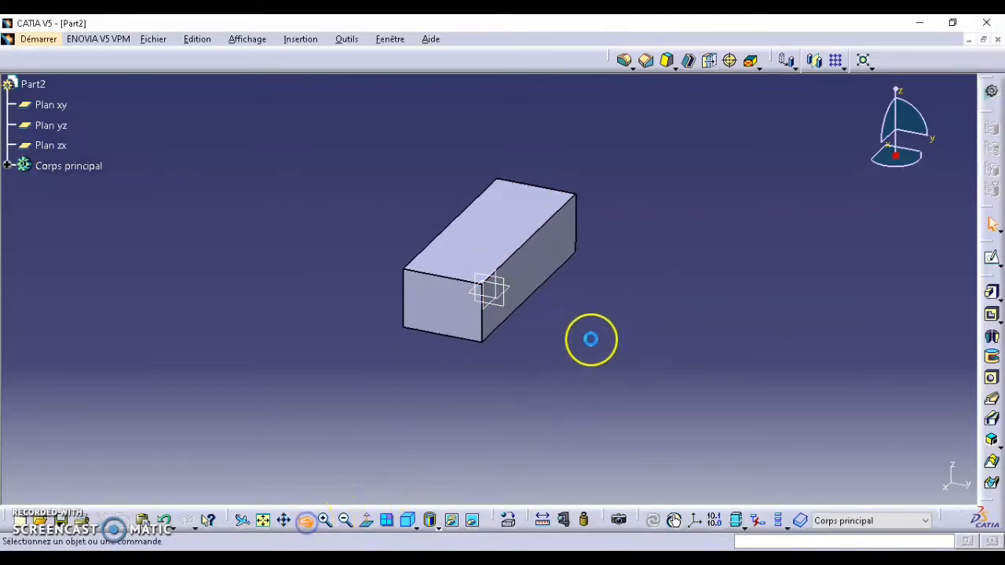
drag(591, 340, 358, 324)
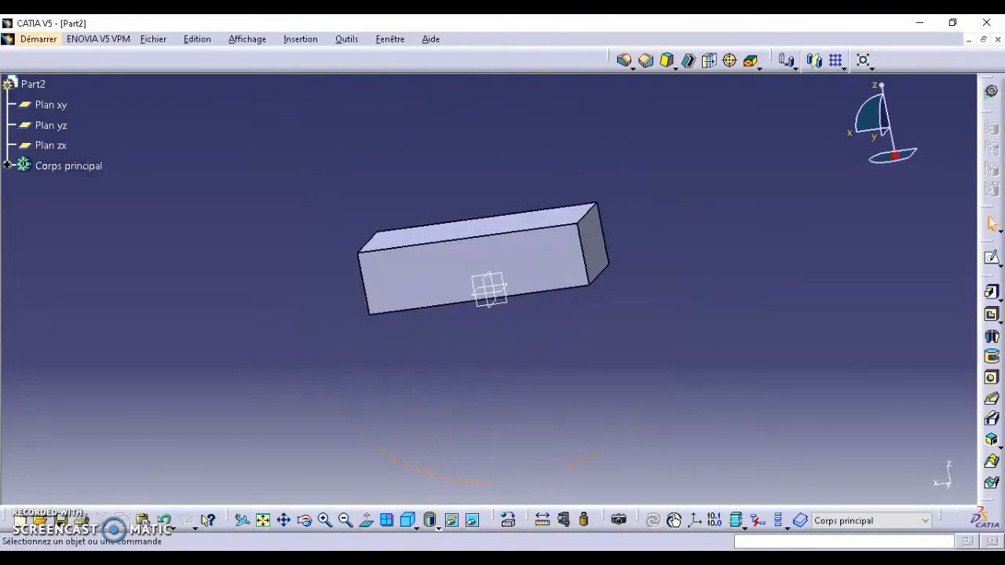
Step: Sketch a rectangle about 6 x 3 mm on the yz plane along the block's lower edge, checking the slot profile in the MORS drawing
click(503, 559)
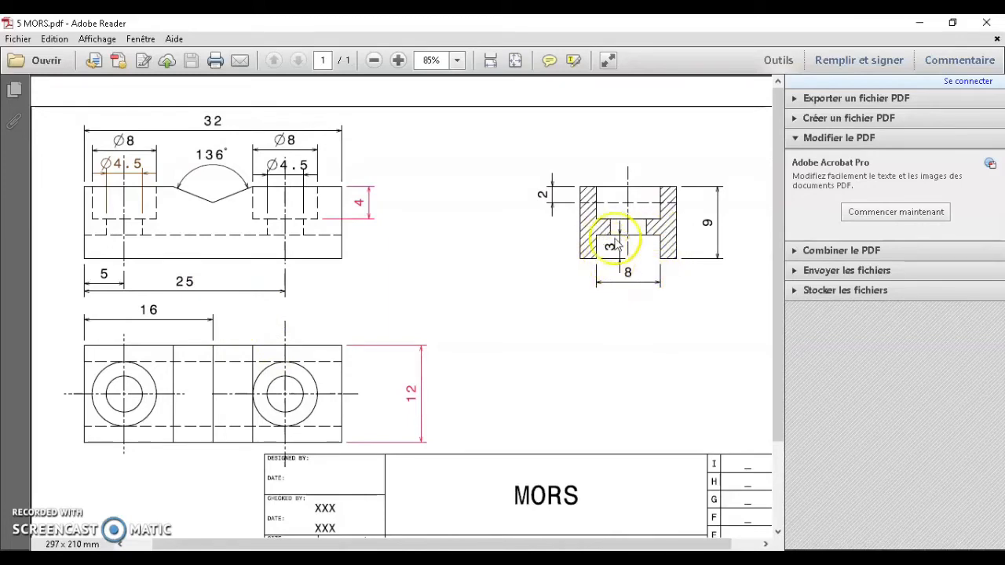
click(479, 559)
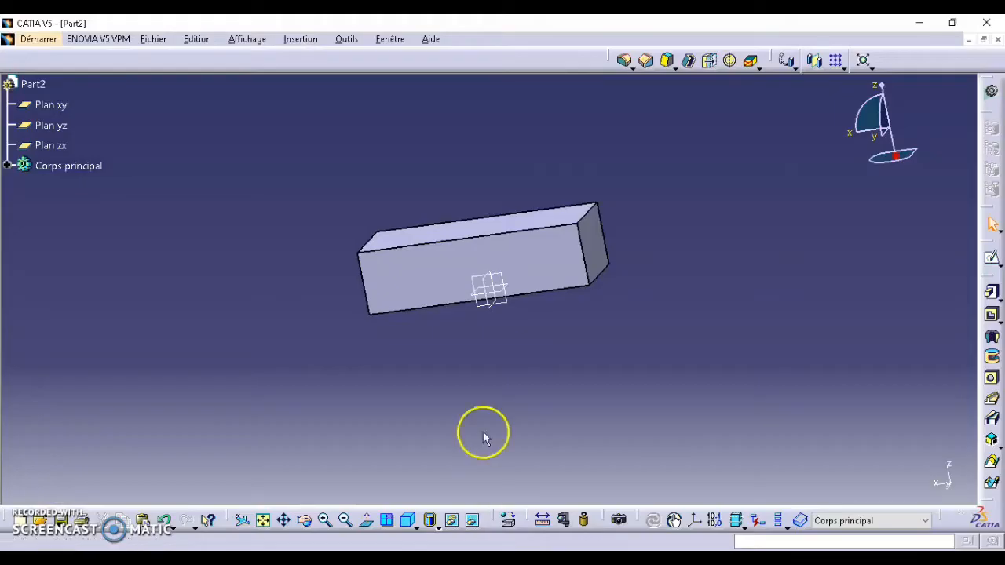
click(325, 520)
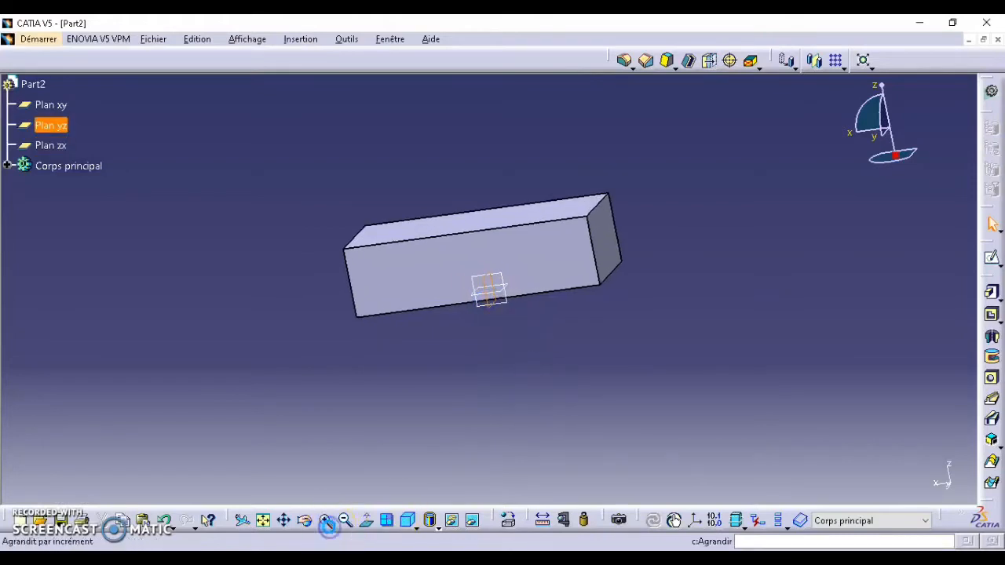
click(990, 259)
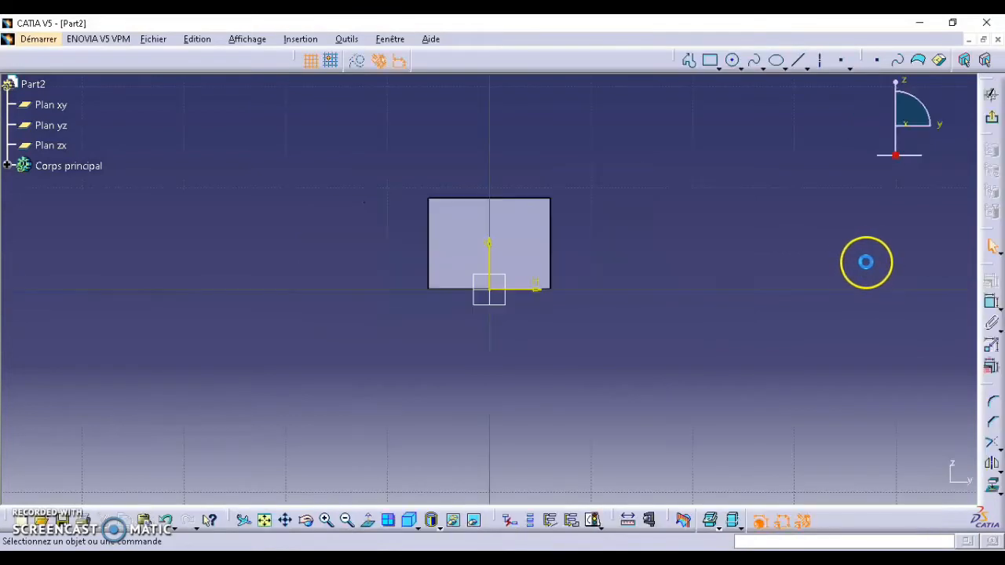
click(708, 63)
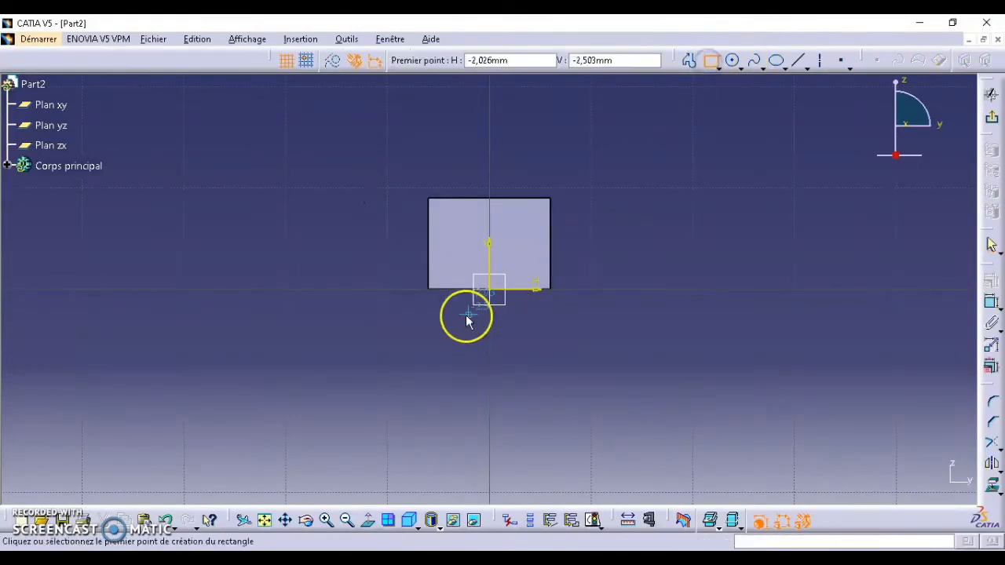
click(465, 283)
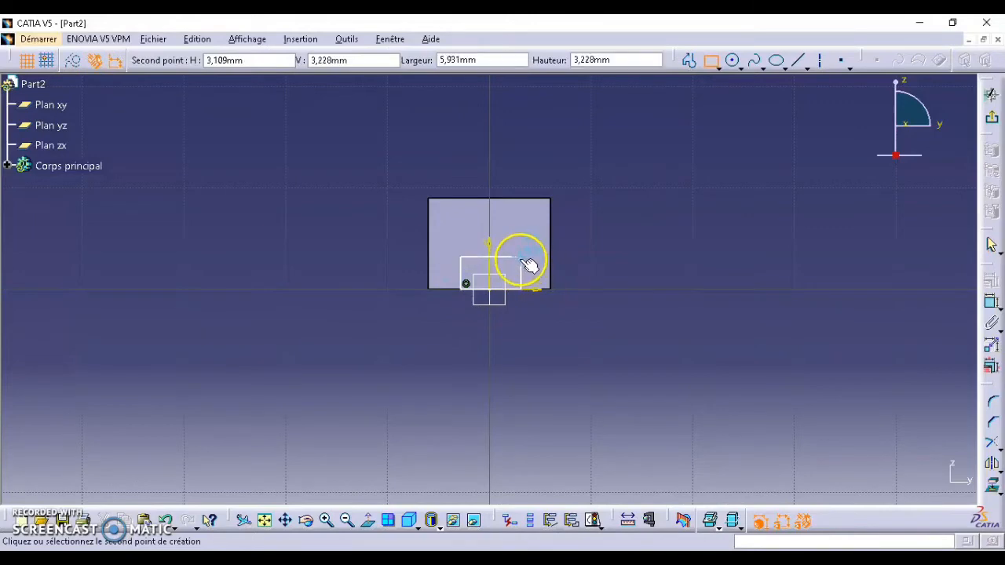
click(520, 261)
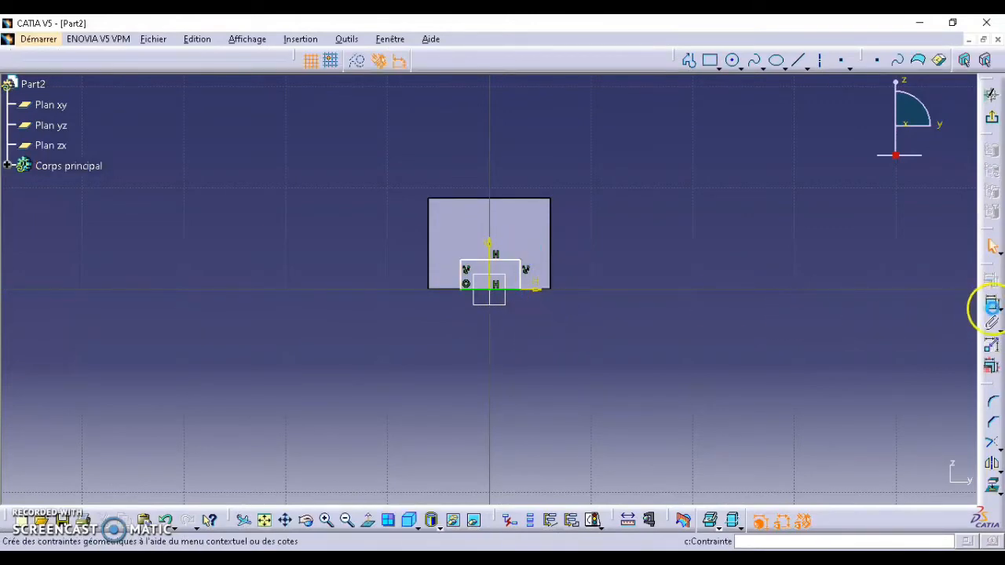
Step: Dimension the slot rectangle's height and set it to 3 mm, checking the value in the MORS drawing
click(992, 304)
click(518, 276)
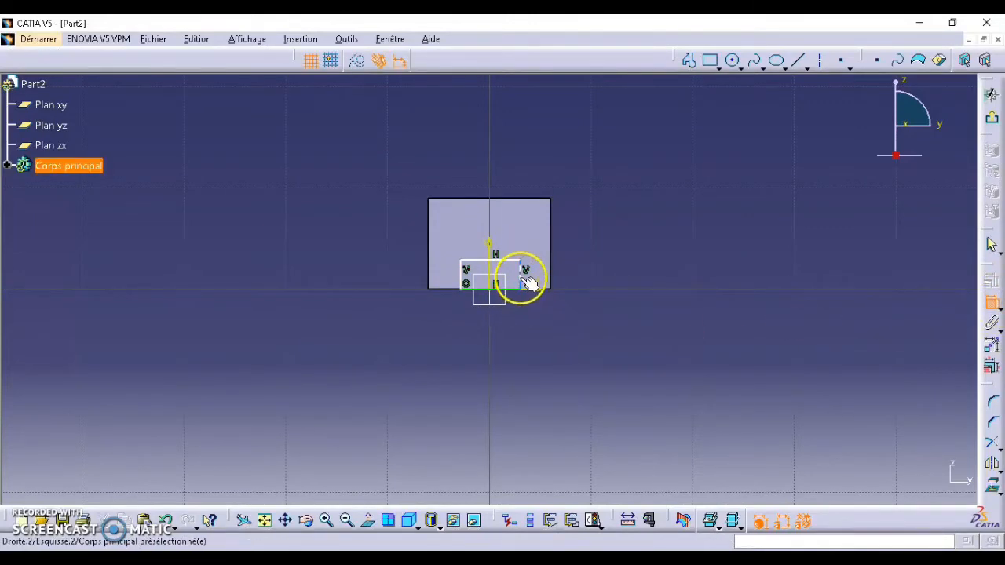
click(606, 274)
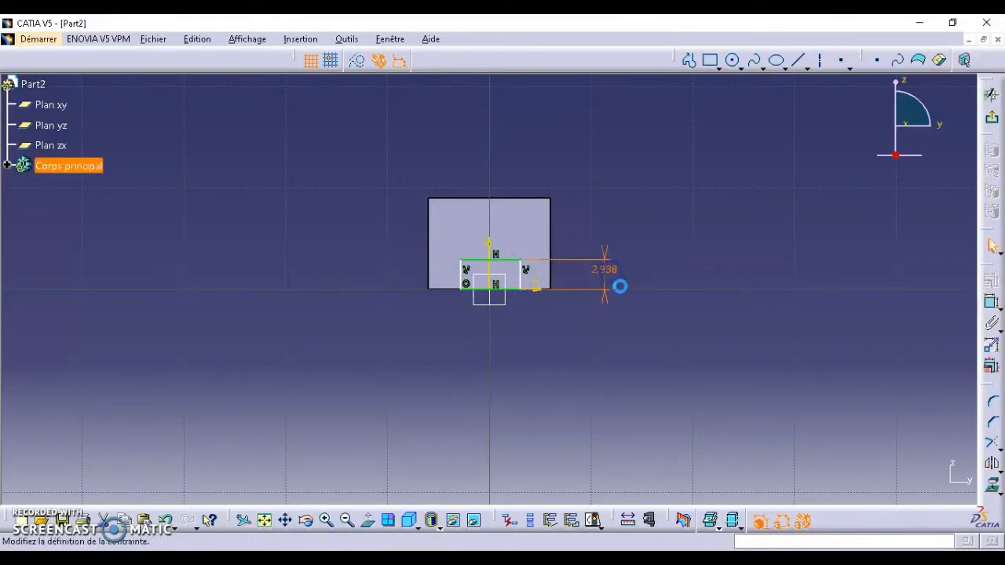
click(596, 559)
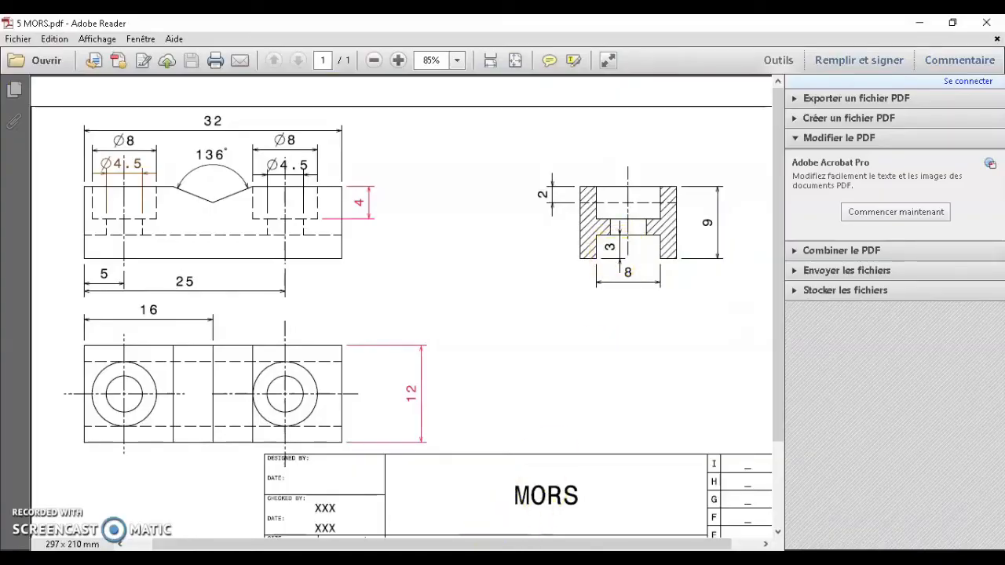
click(612, 559)
drag(791, 424, 707, 424)
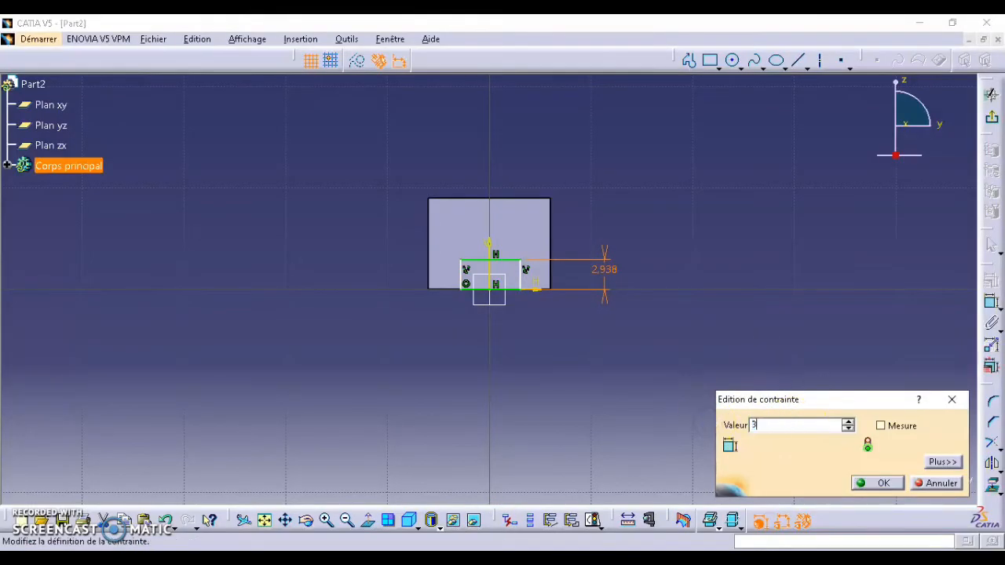
key(Return)
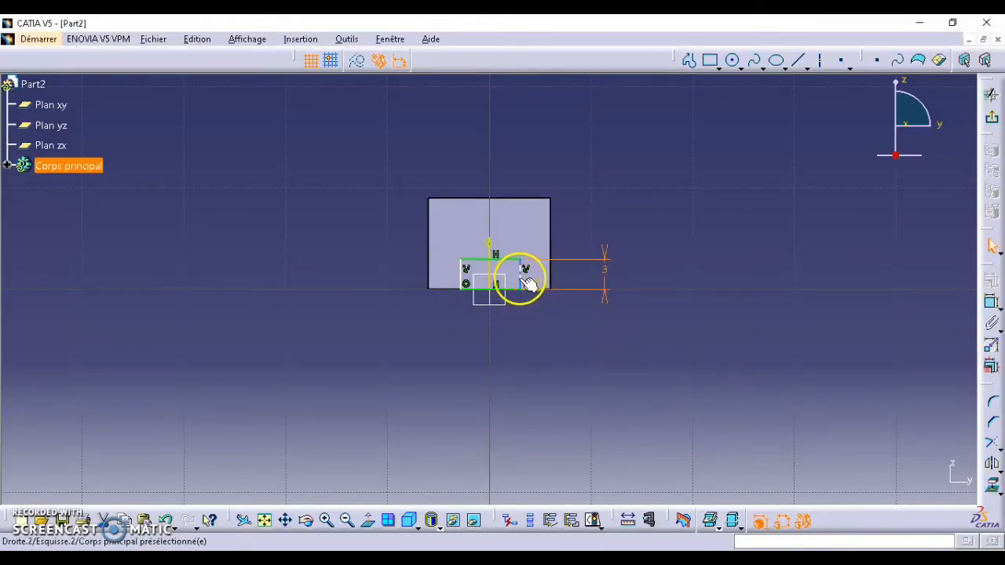
Step: Dimension the slot rectangle's width and set it to 8 mm
click(509, 259)
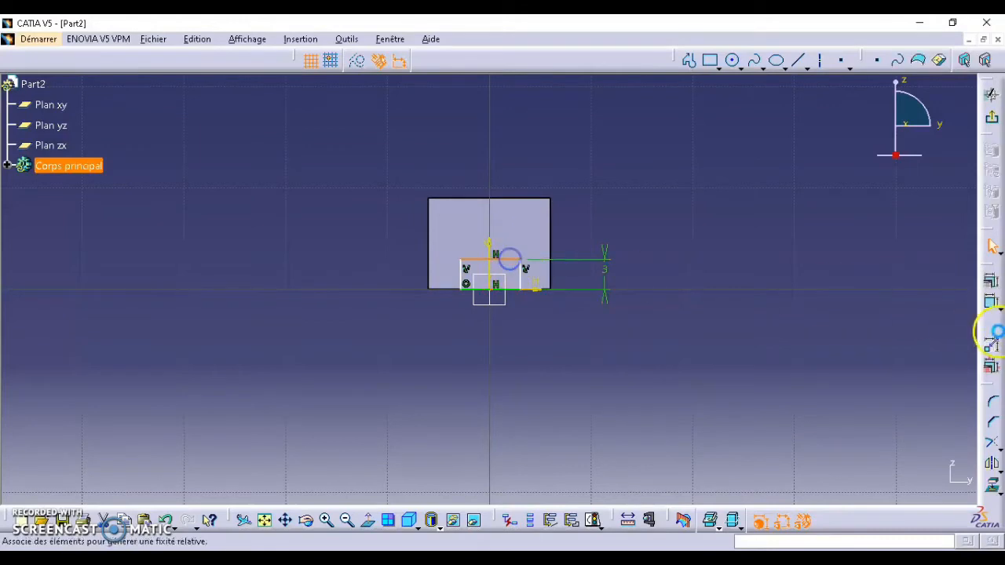
click(988, 303)
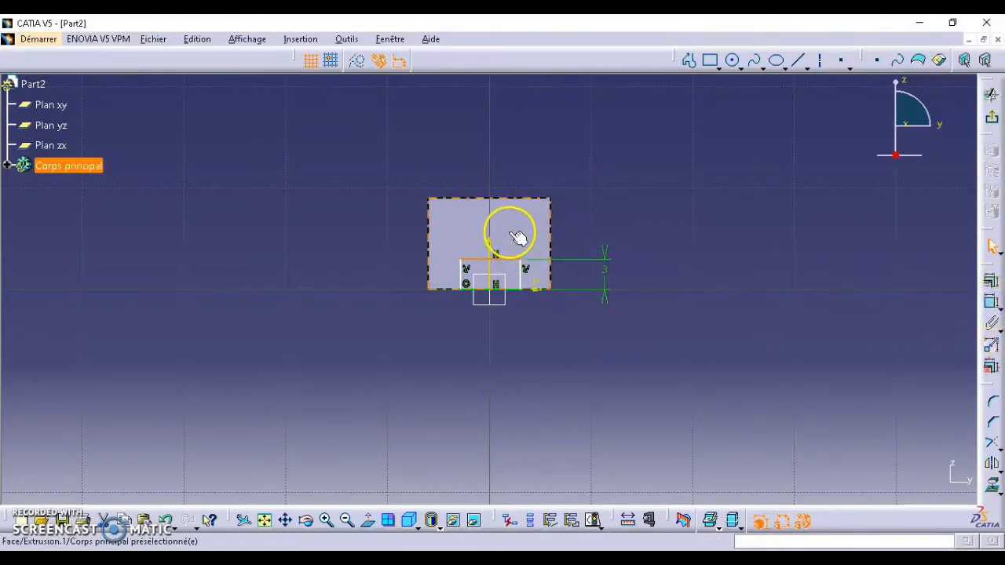
click(988, 302)
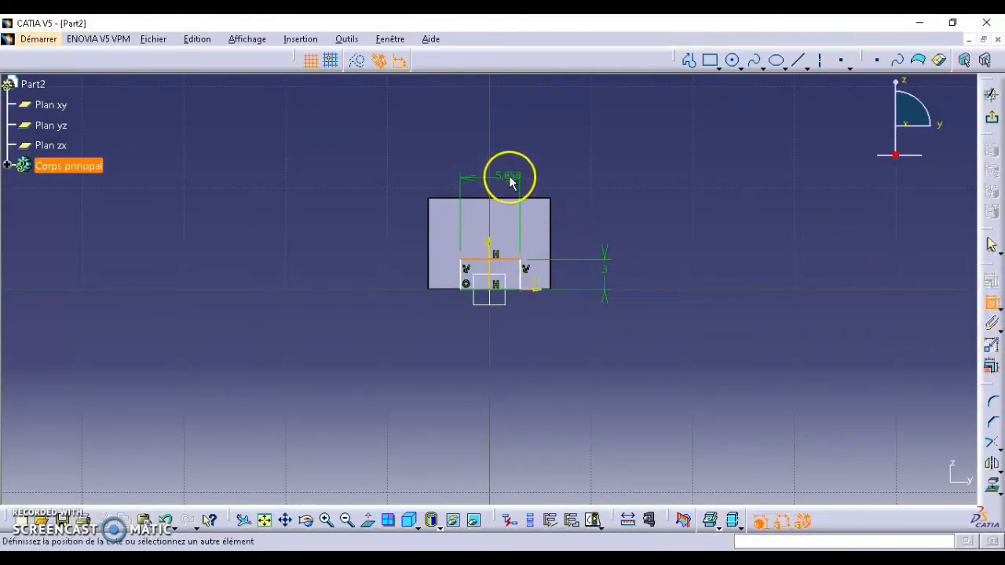
double_click(591, 255)
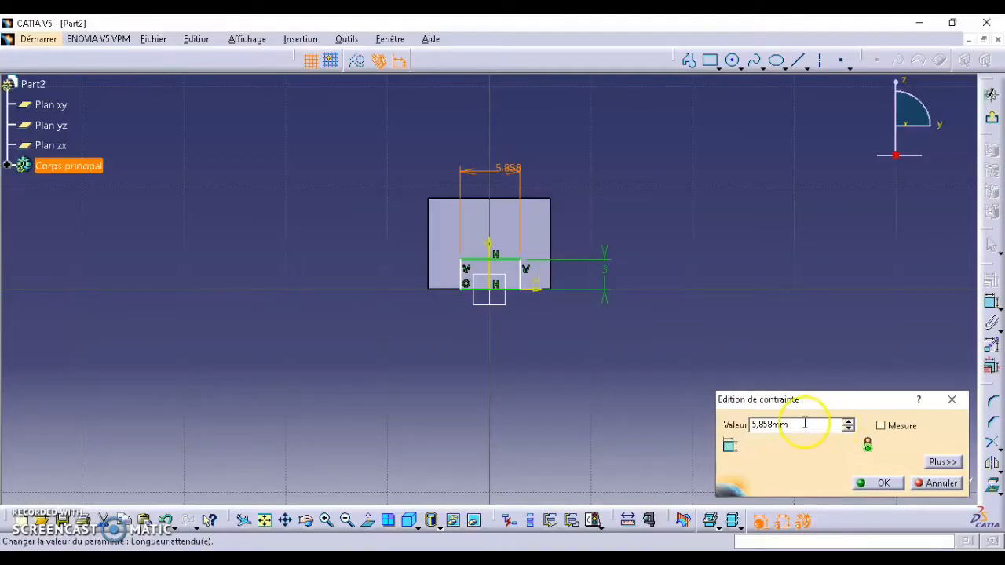
drag(804, 422, 744, 425)
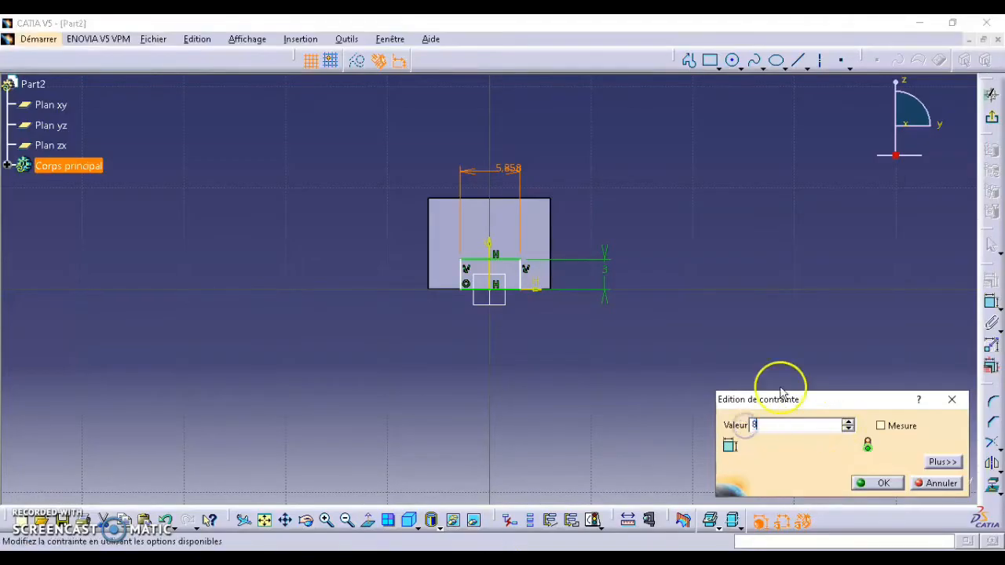
text(8)
key(Return)
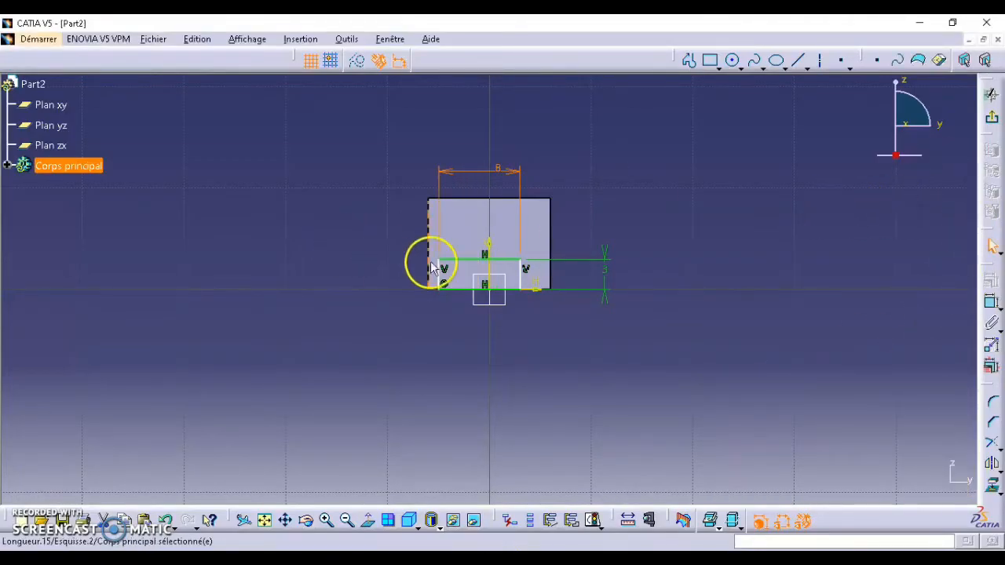
Step: Constrain the slot rectangle's right side to 4 mm from the vertical axis
click(521, 271)
click(993, 304)
click(511, 213)
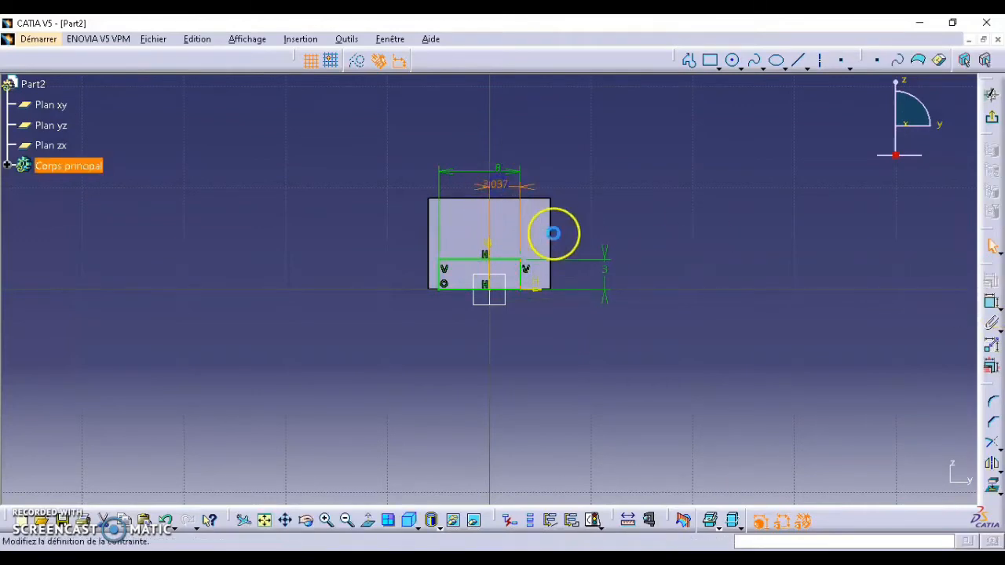
key(Return)
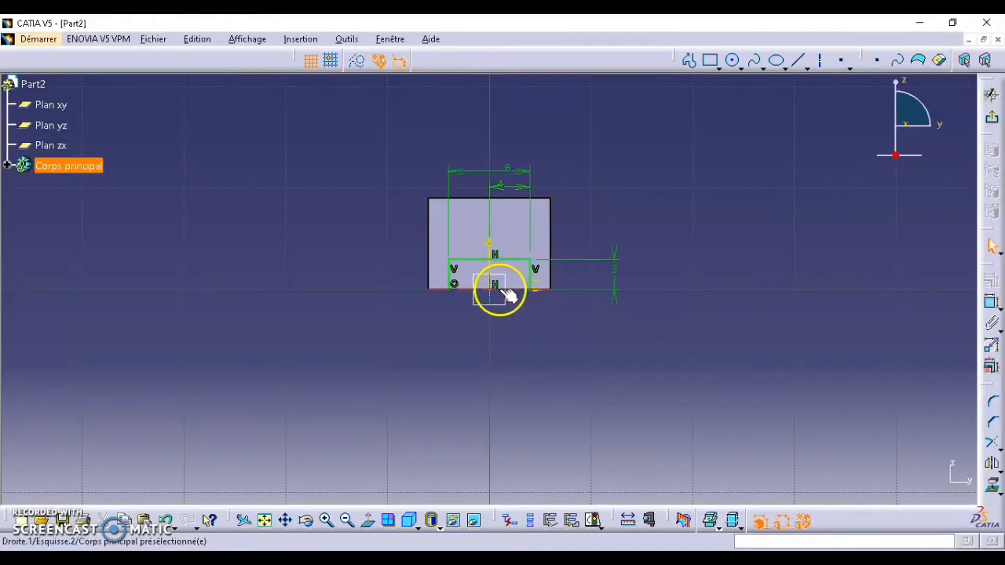
Step: Apply a coincidence constraint between the slot rectangle's lower side and the block's bottom edge
click(536, 323)
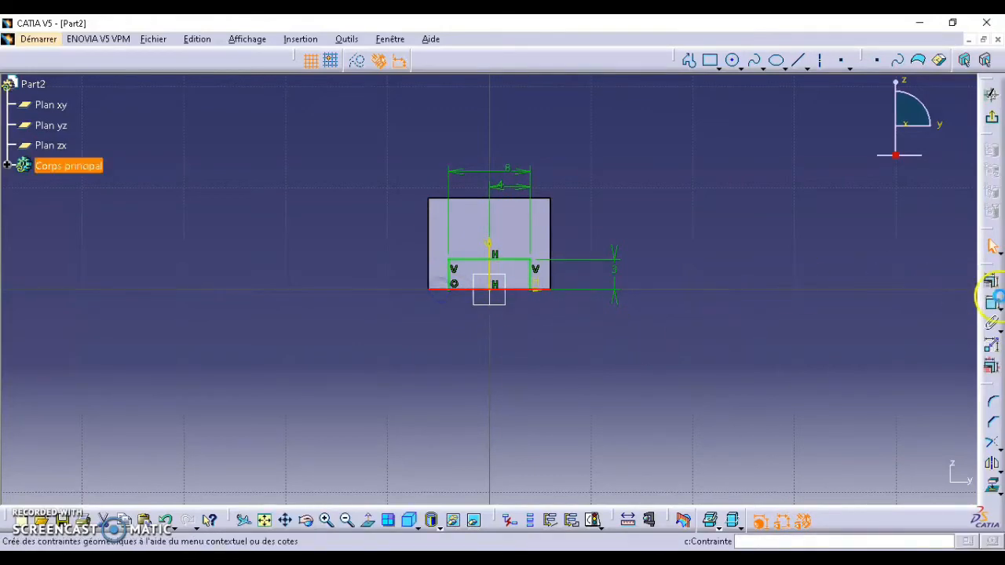
click(990, 280)
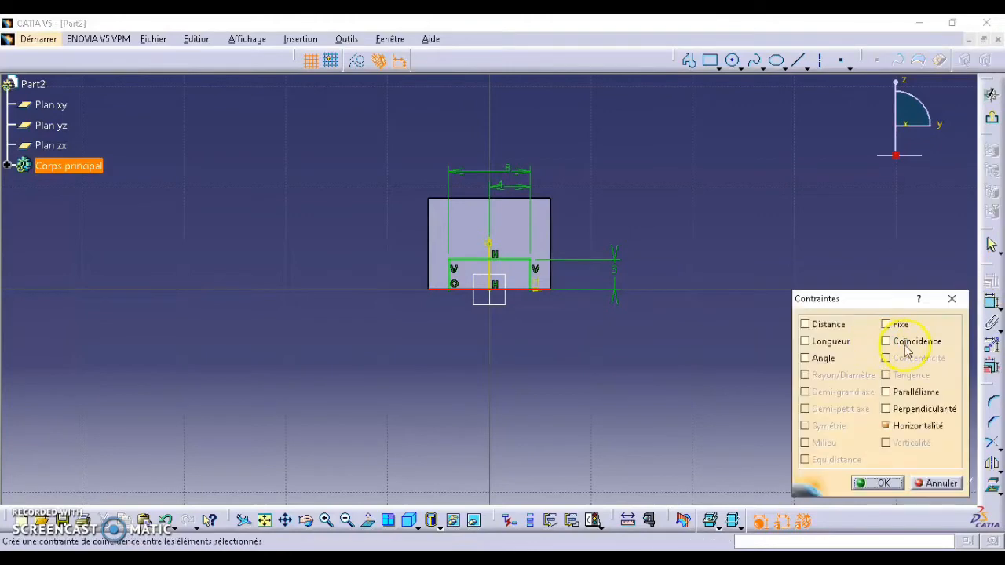
click(883, 483)
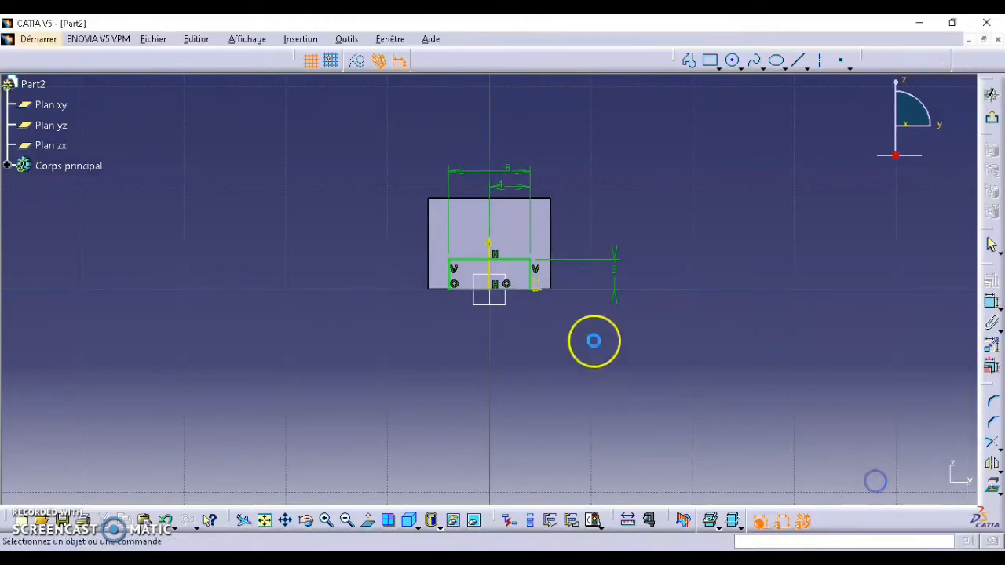
Step: Finish the sketch and cut it as a pocket with 16 mm depth and symmetric extension through the block's underside
click(992, 119)
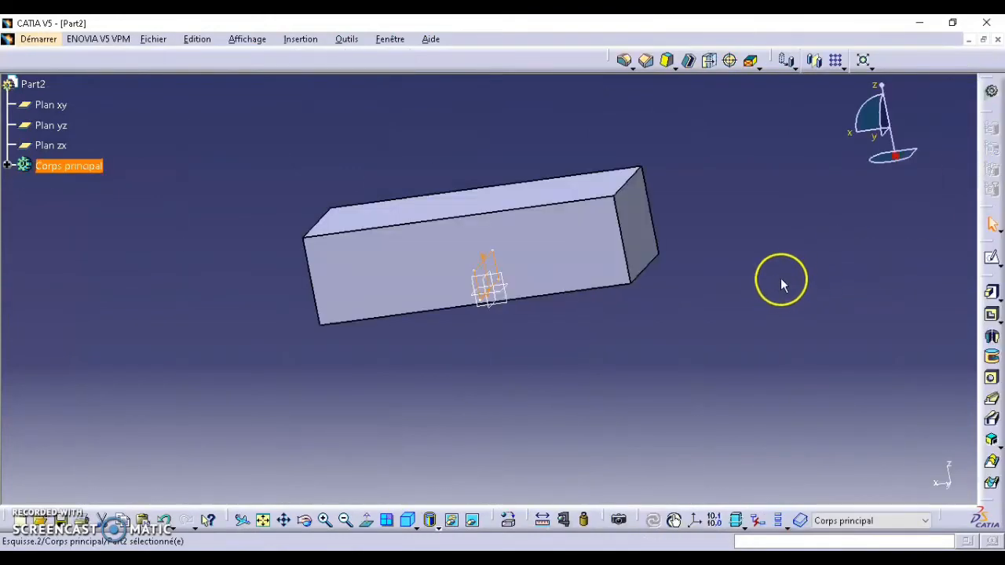
click(992, 316)
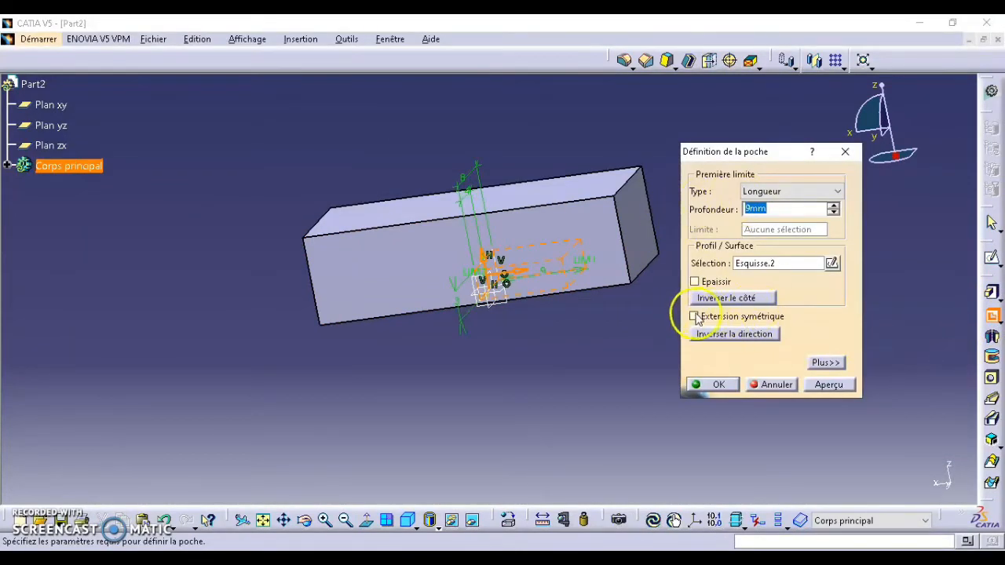
click(695, 317)
click(805, 213)
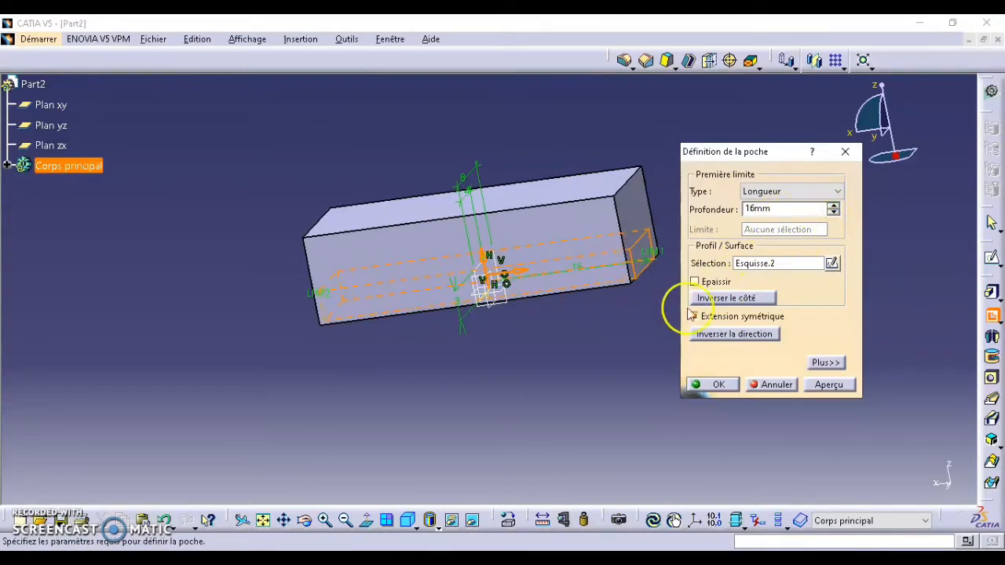
click(717, 385)
Step: Start a hole on the block's top face near one end, checking the hole layout in the MORS drawing
click(307, 520)
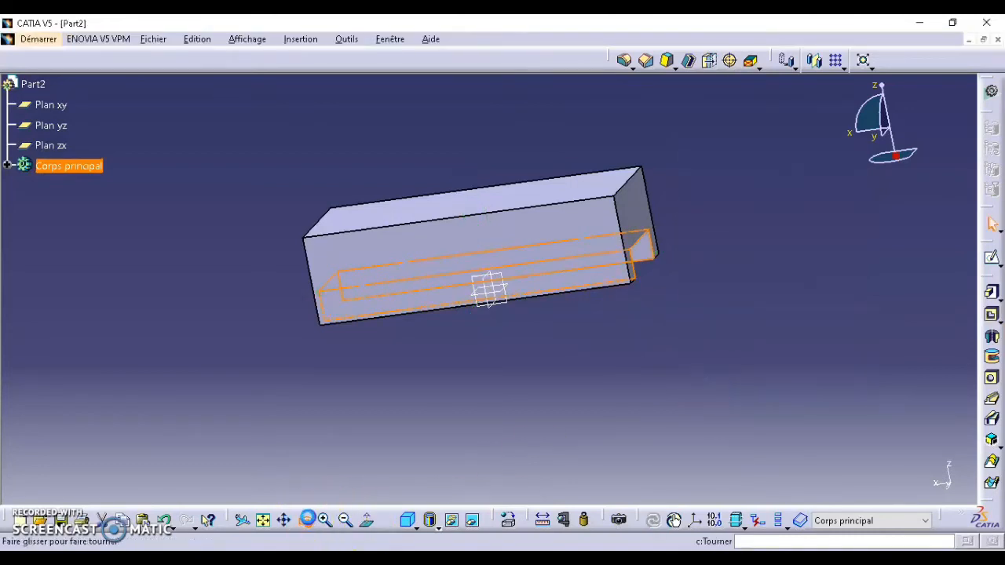
click(350, 392)
click(308, 430)
click(424, 419)
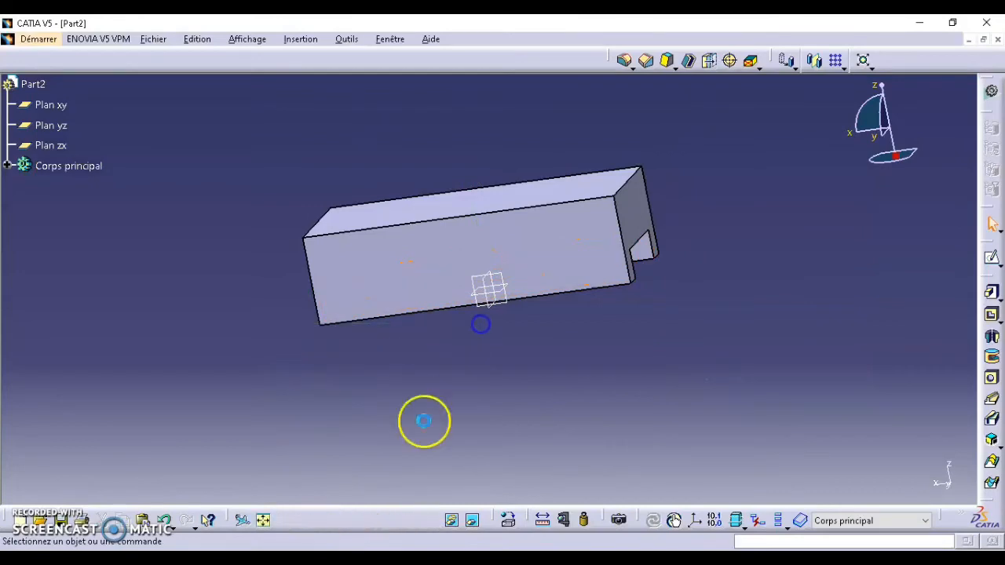
click(304, 519)
drag(325, 422, 573, 396)
middle_drag(535, 267, 416, 455)
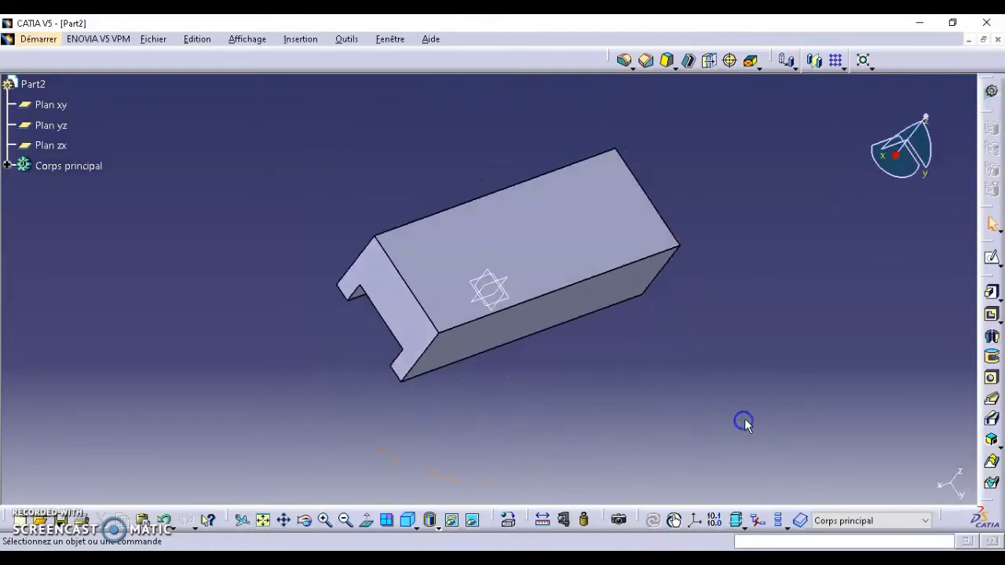
click(430, 267)
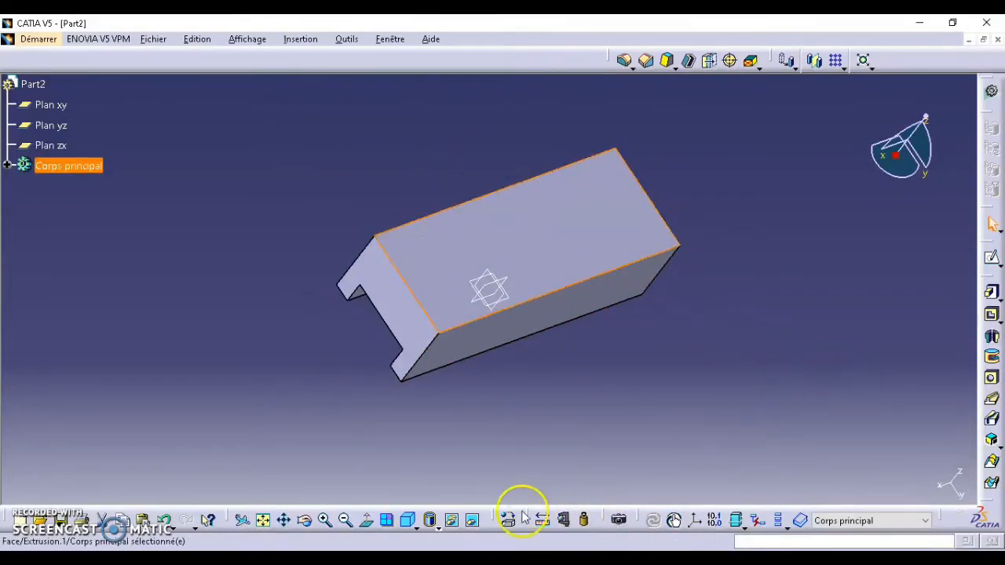
click(486, 543)
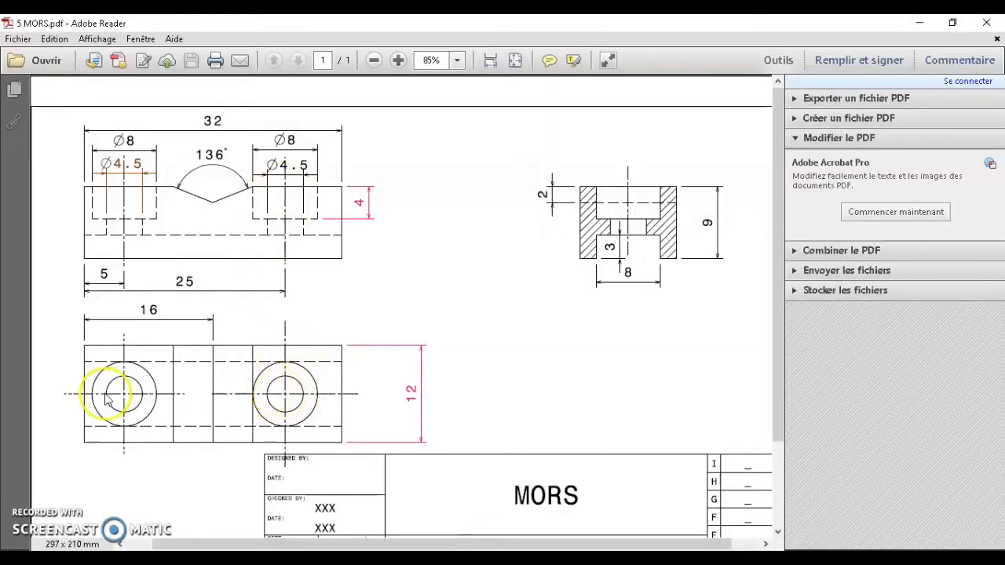
click(487, 548)
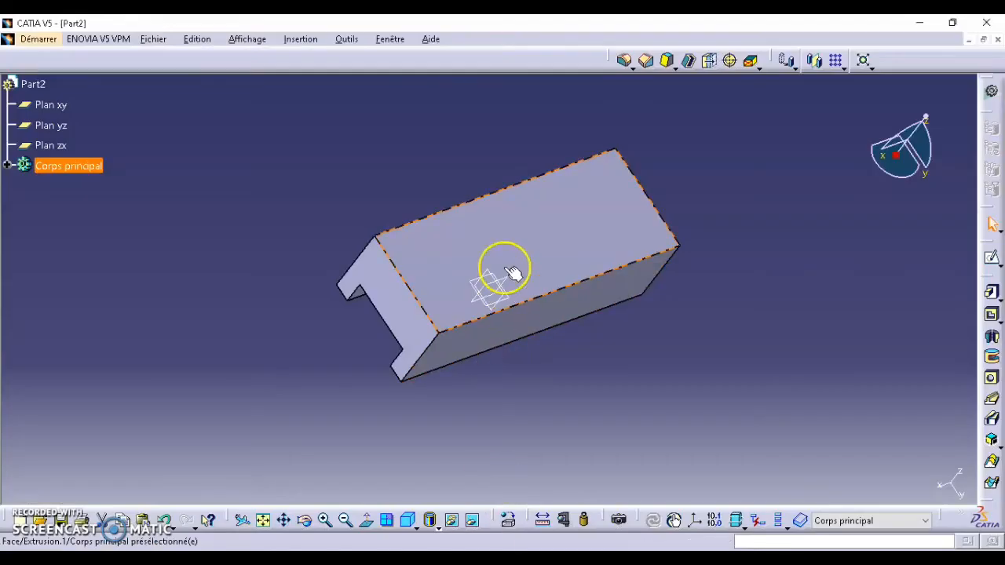
click(992, 379)
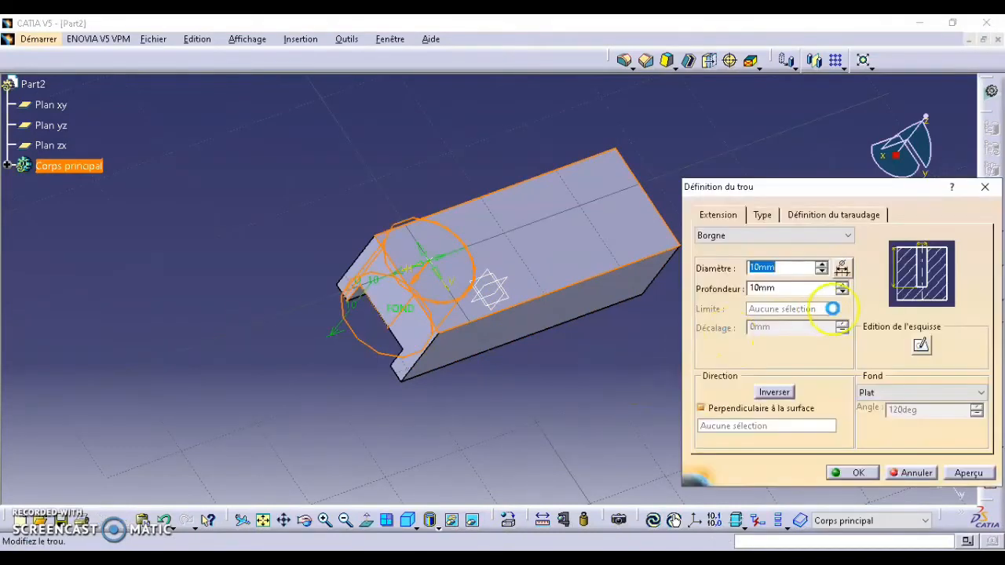
Step: Edit the hole's positioning sketch and make its centre point coincident with the zx plane
click(921, 346)
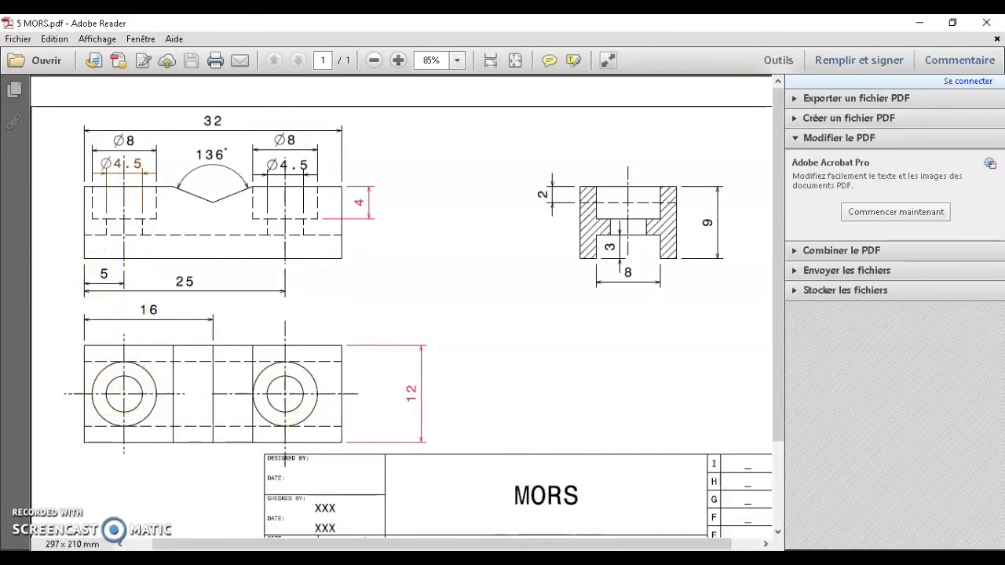
key(alt+Tab)
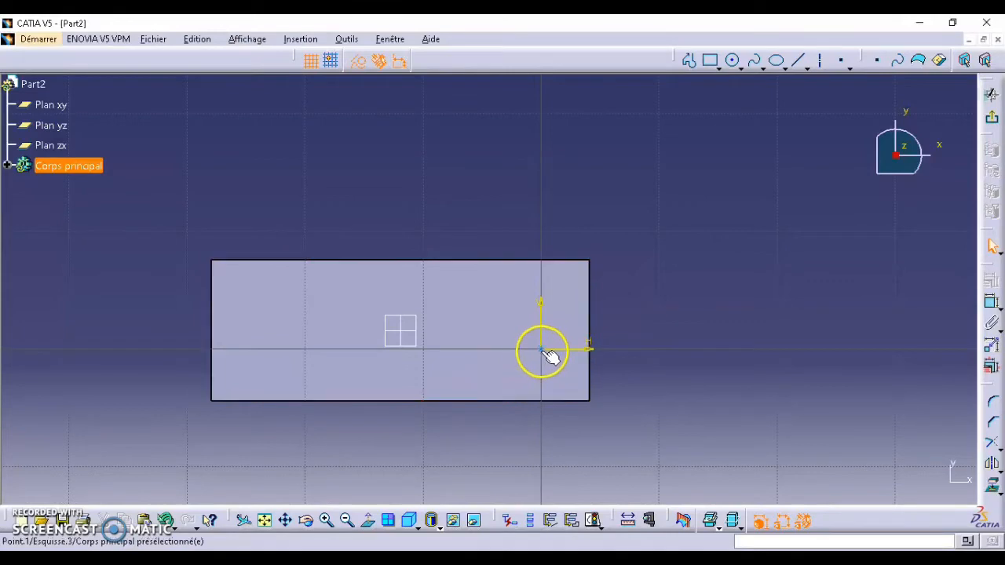
click(540, 351)
click(414, 332)
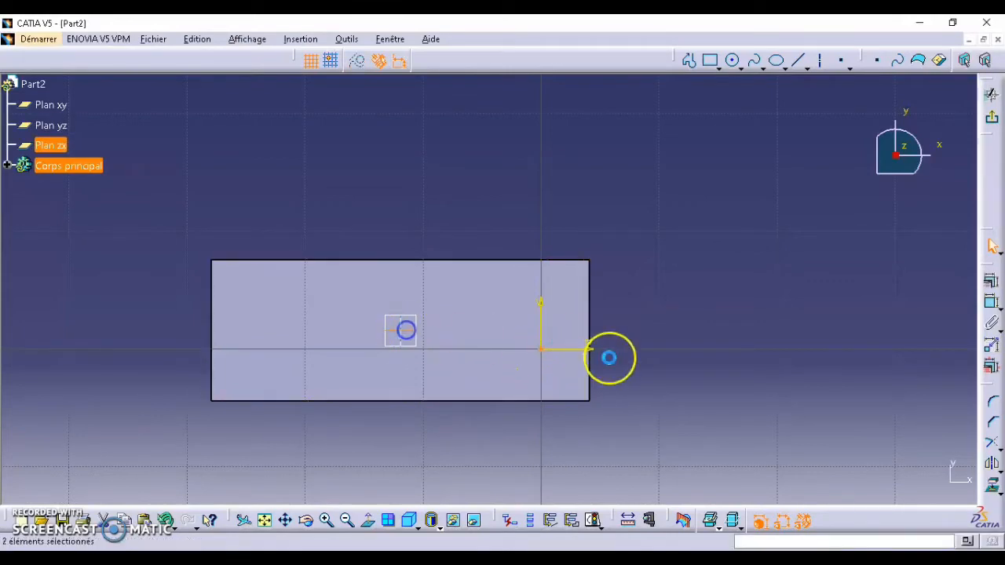
click(991, 280)
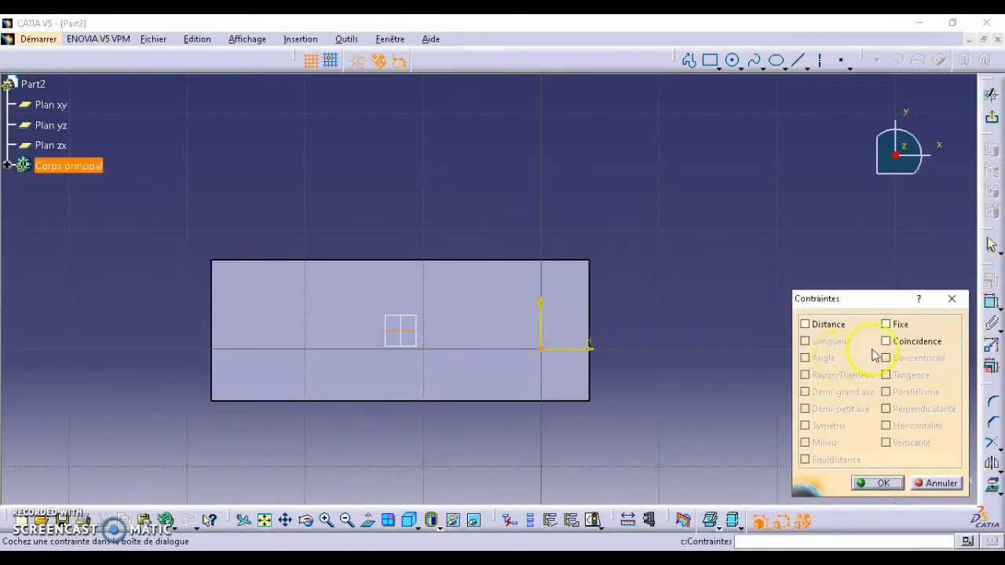
click(897, 341)
click(876, 480)
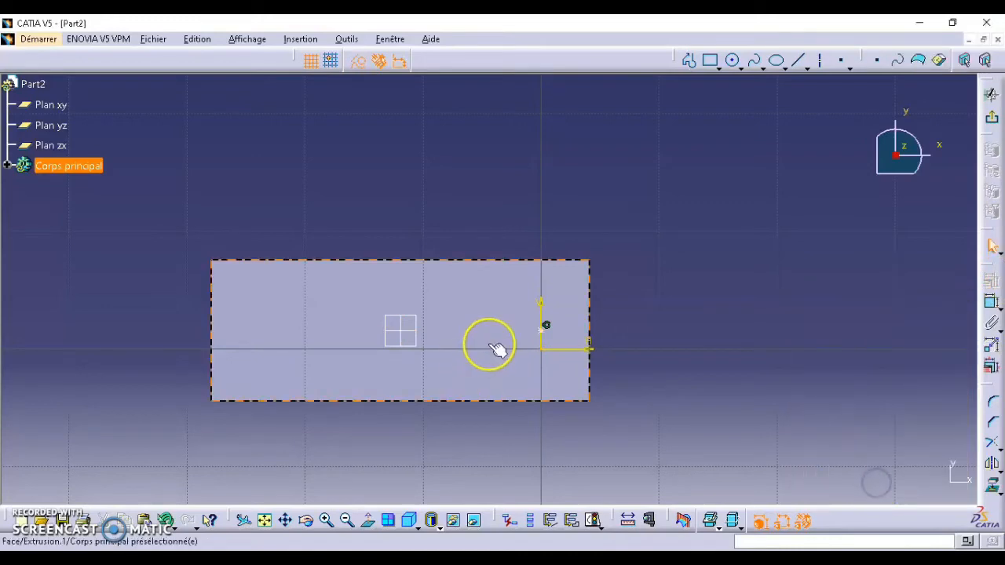
Step: Dimension the hole centre 5 mm from the block's nearest end edge, check it against the MORS drawing, and finish the sketch
click(547, 327)
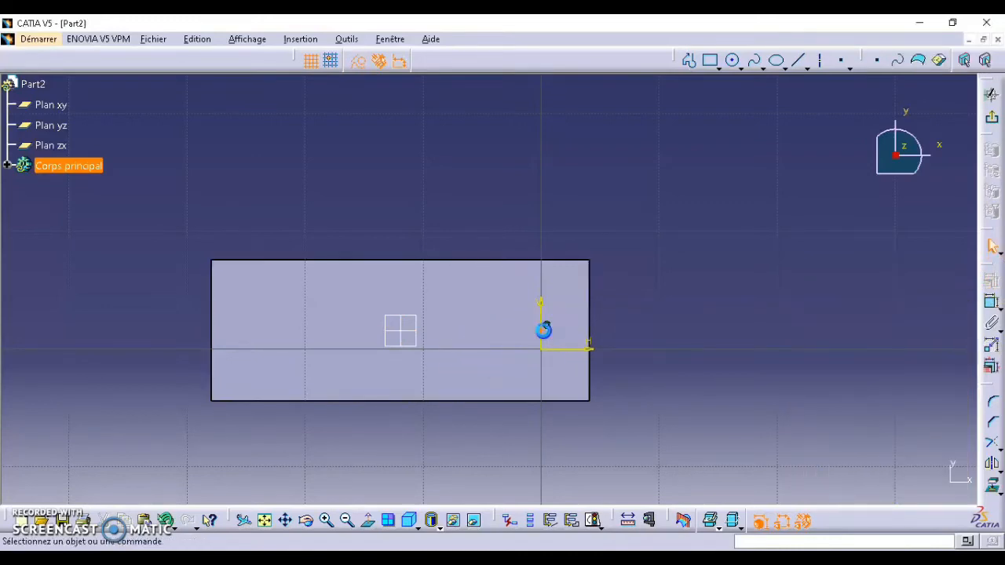
ctrl+click(590, 326)
click(991, 302)
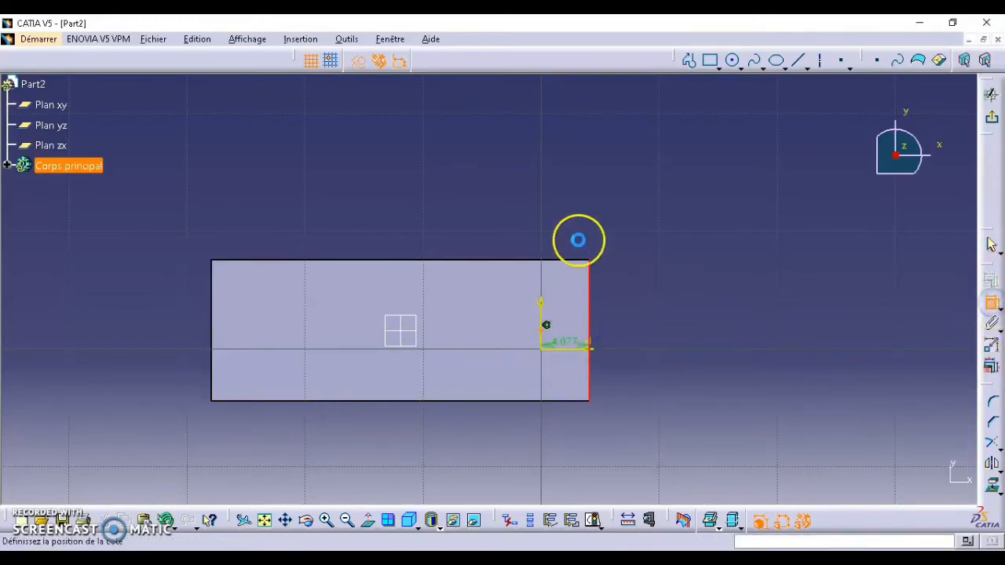
click(566, 243)
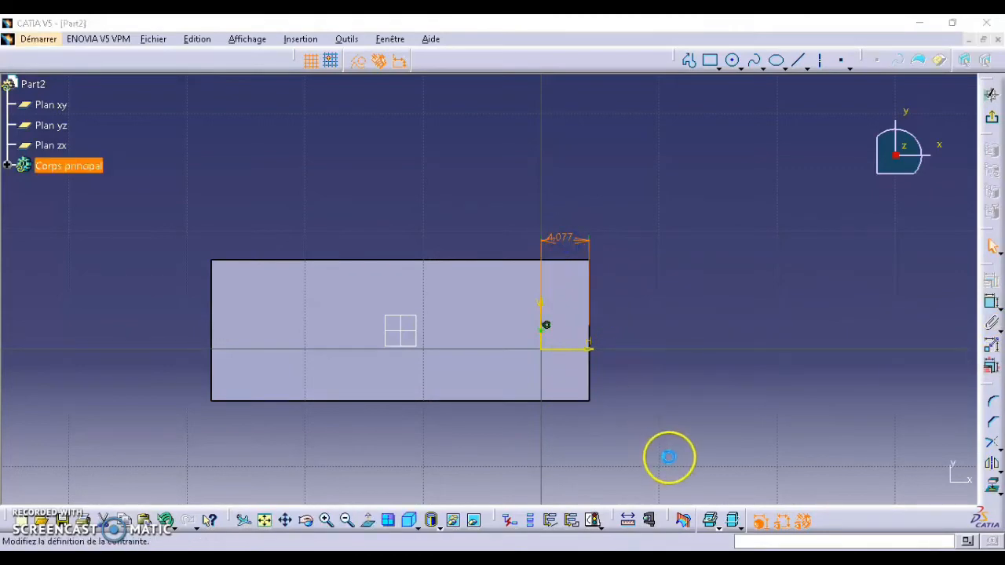
text(5)
click(868, 481)
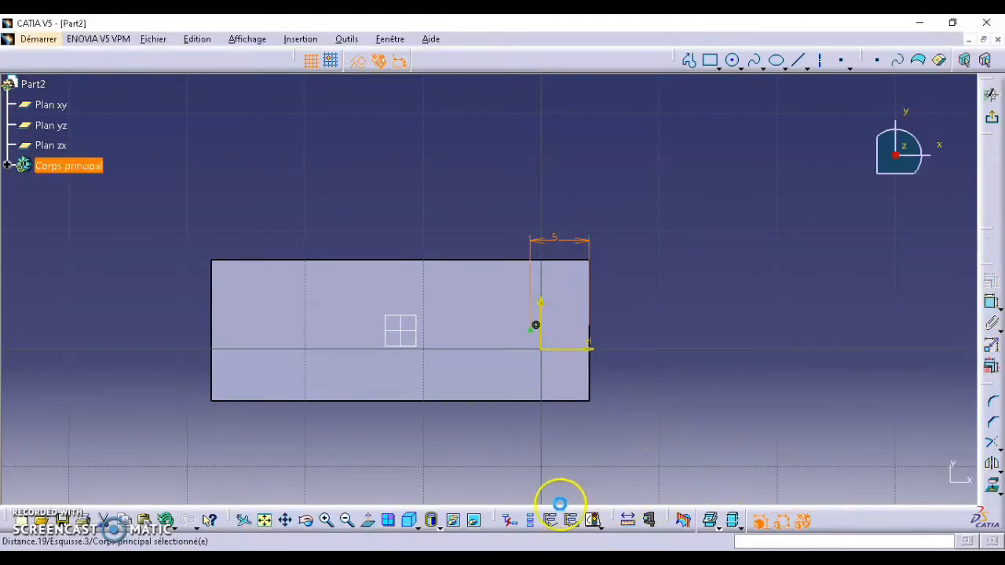
click(550, 558)
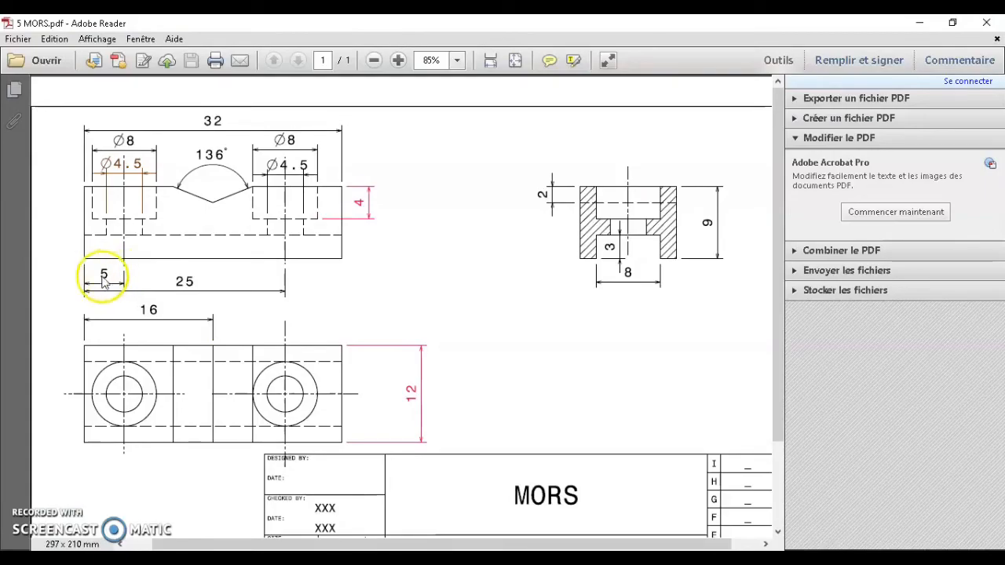
click(439, 558)
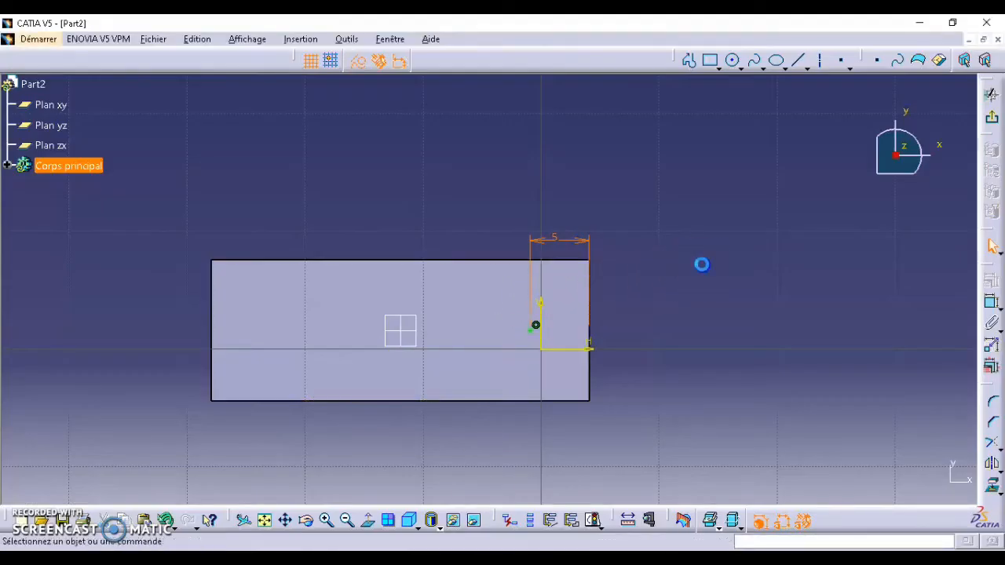
click(991, 95)
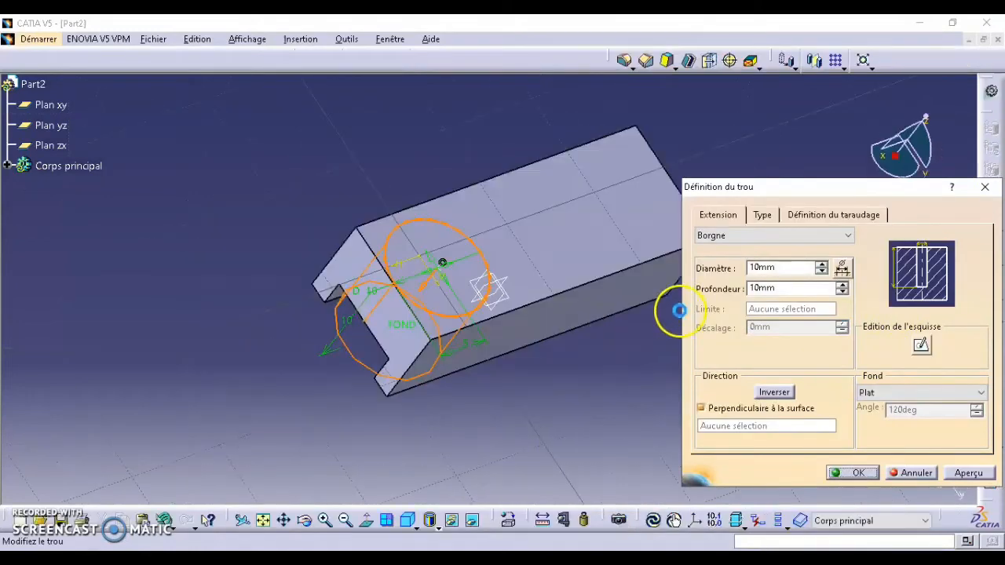
Step: Set the hole's extension to Jusqu'au suivant and its diameter to 4.5 mm, as given in the MORS drawing
click(721, 235)
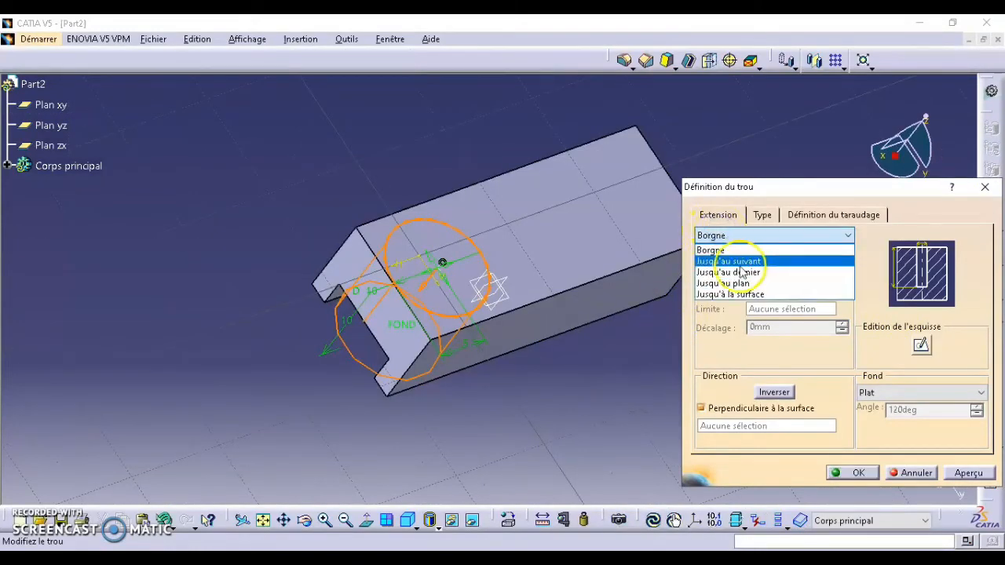
click(754, 261)
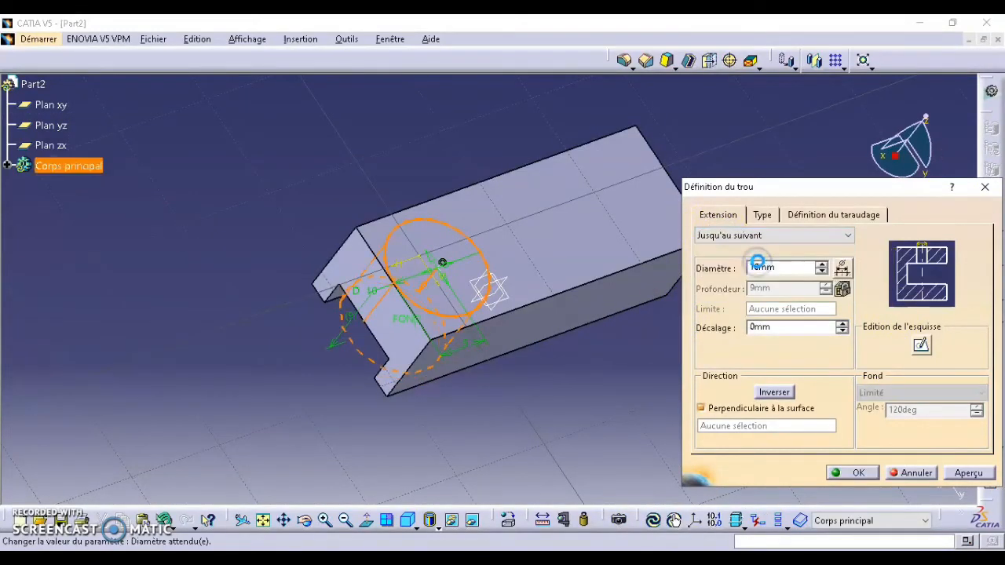
key(alt+Tab)
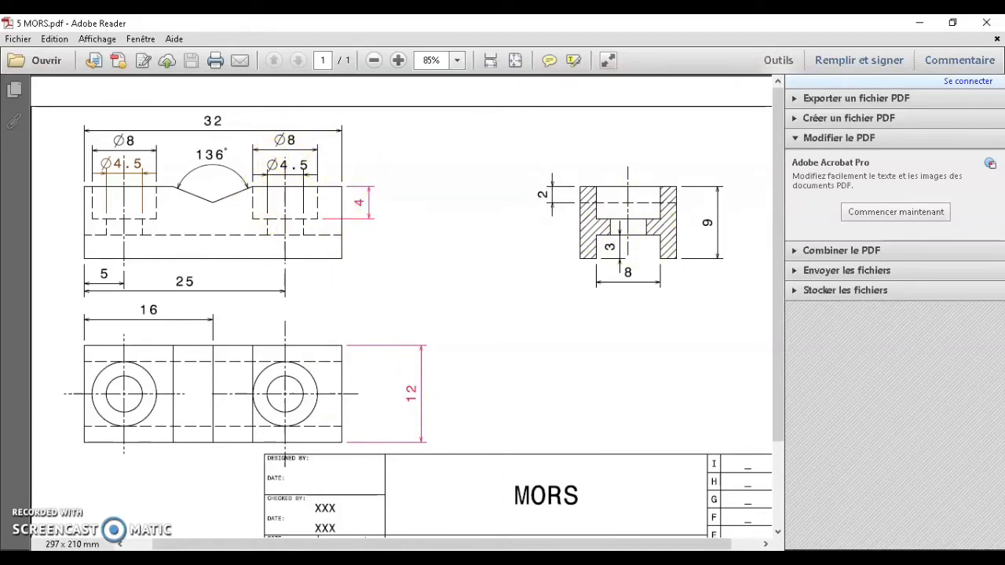
key(alt+Tab)
drag(759, 268, 736, 272)
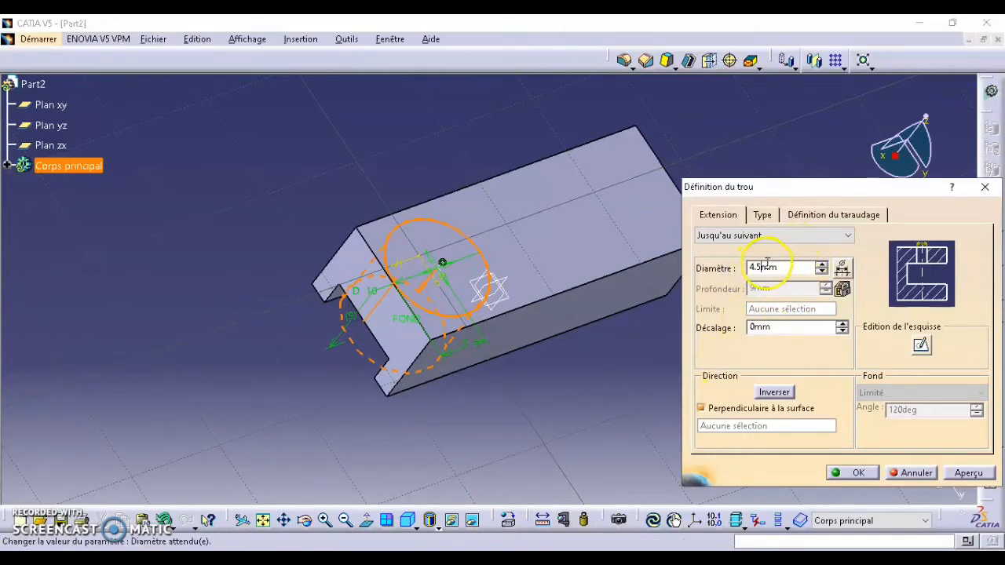
Step: Make the hole type Lamé with an 8 mm counterbore diameter and 4 mm depth, and create the hole
click(766, 215)
click(793, 215)
click(766, 215)
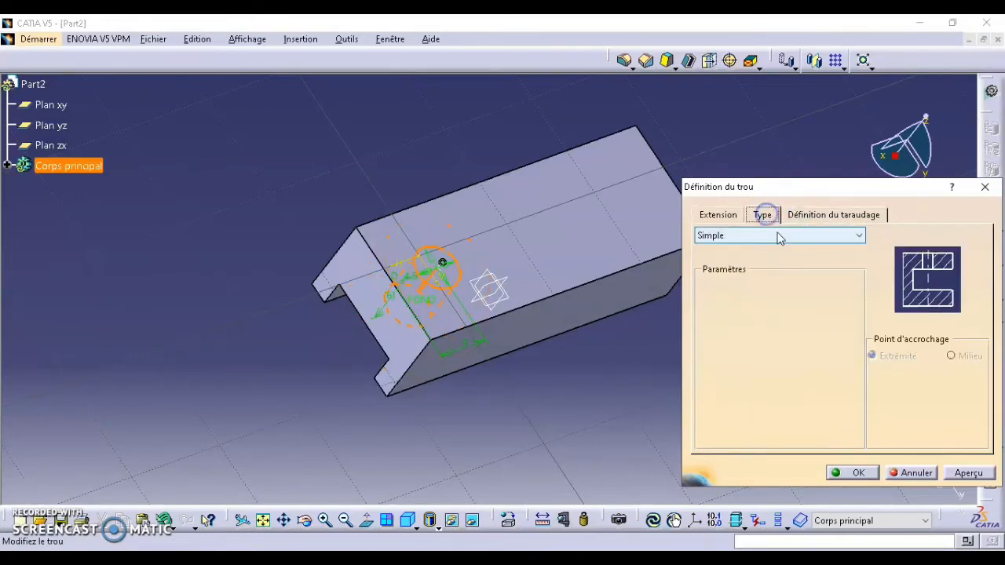
click(778, 234)
click(767, 274)
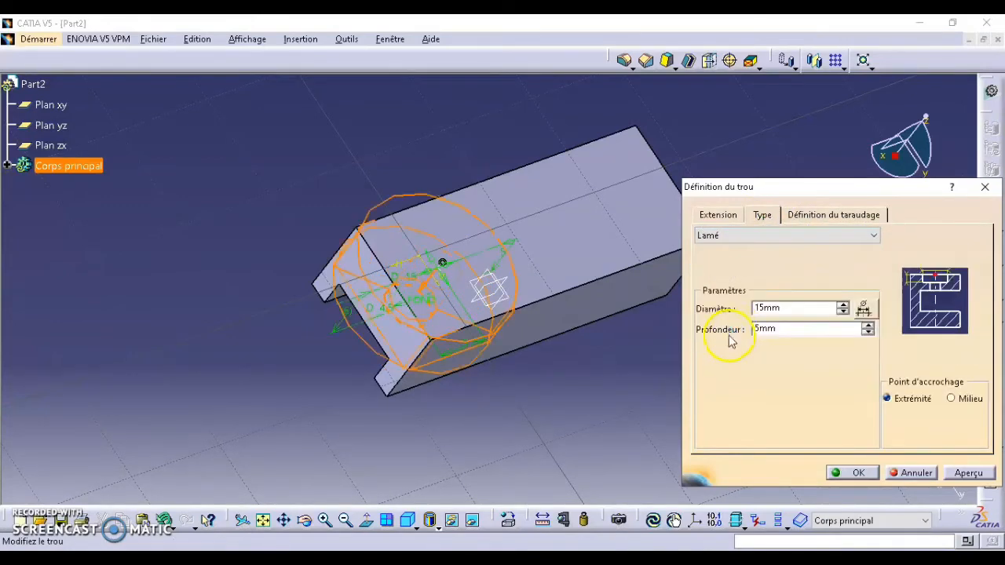
double_click(761, 308)
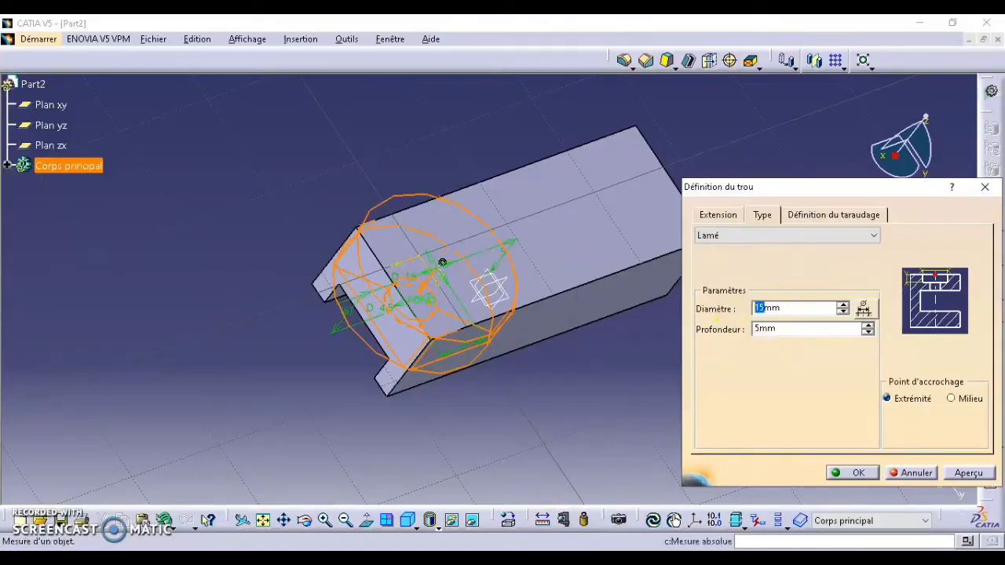
key(alt+Tab)
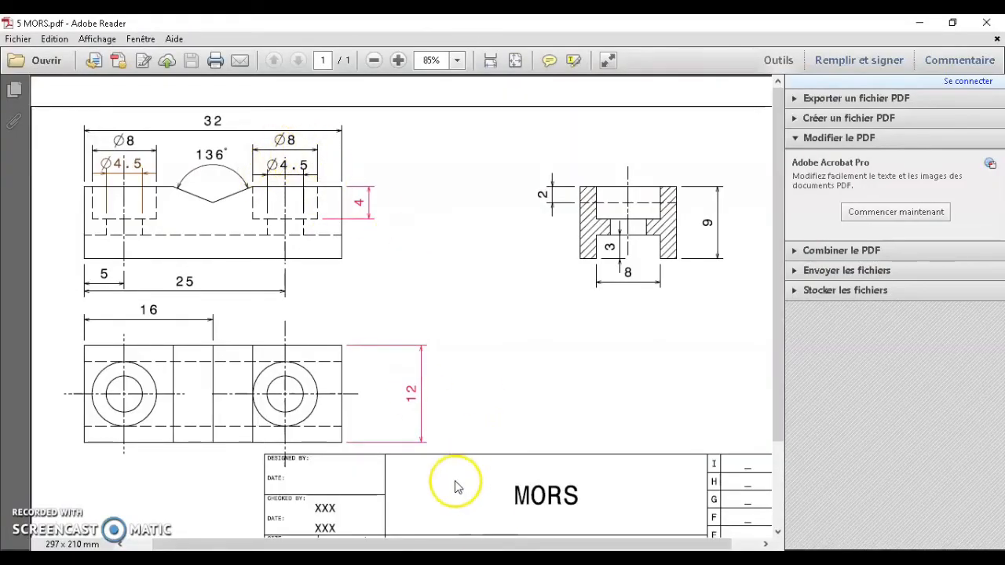
key(alt+Tab)
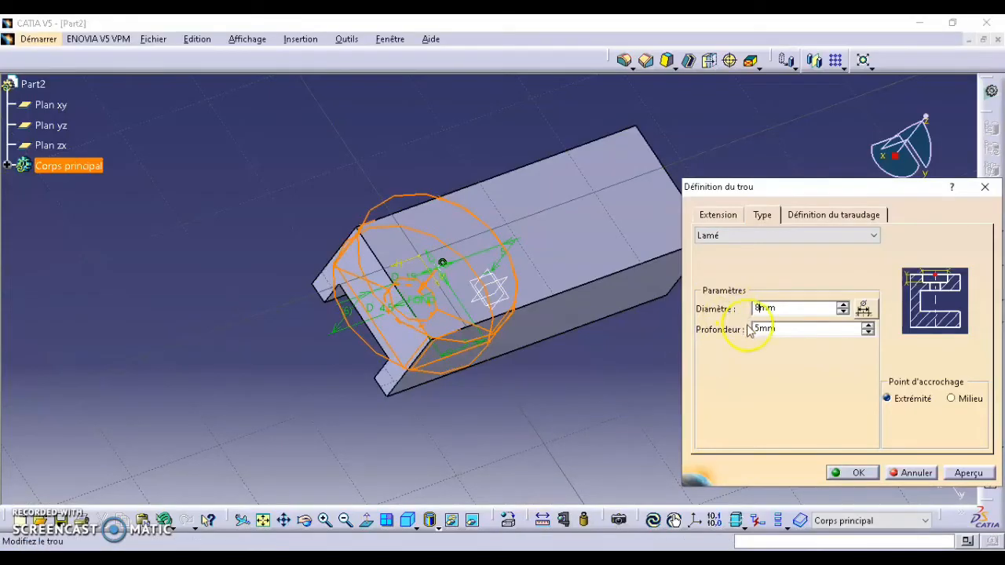
click(758, 329)
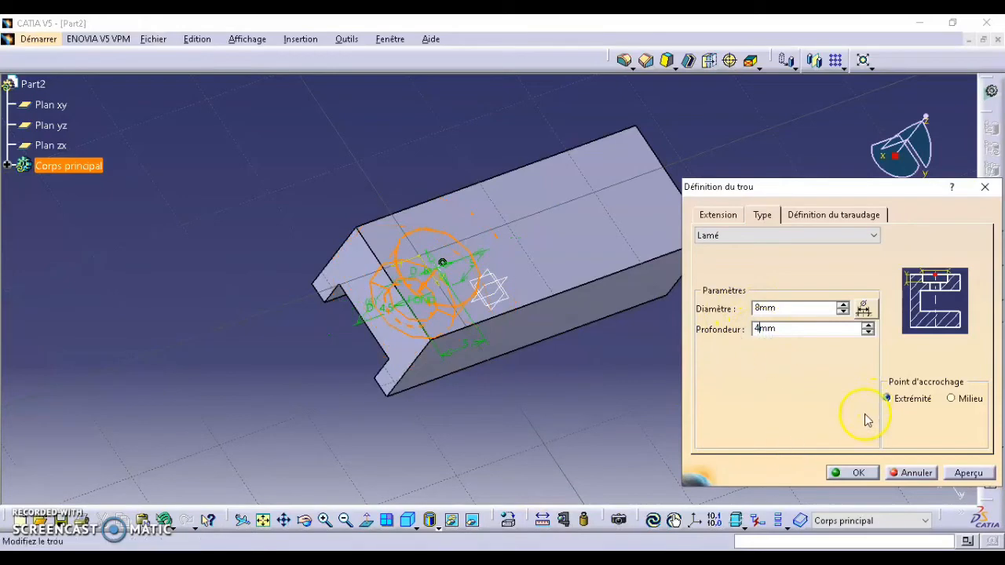
click(851, 472)
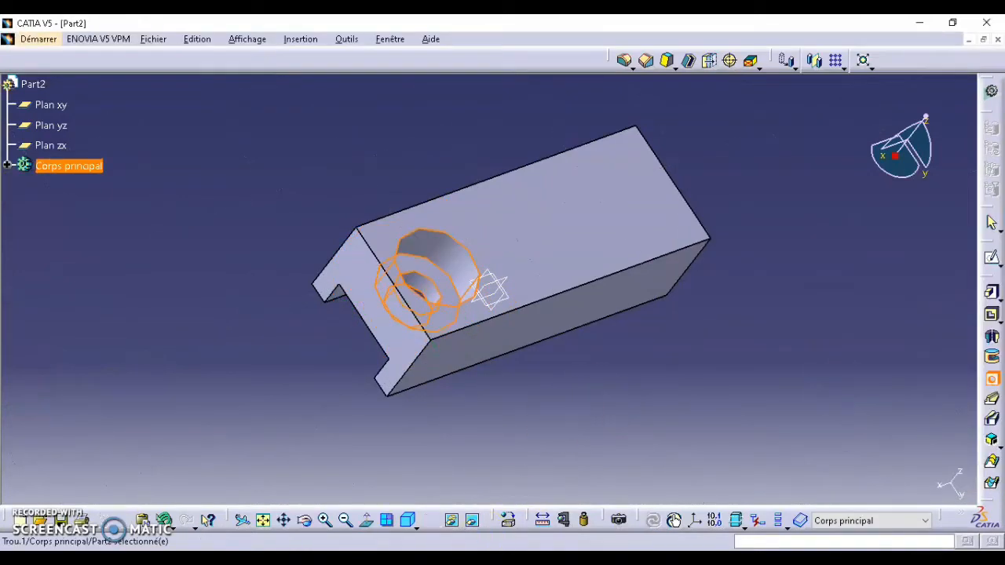
Step: Start a rectangular pattern of the counterbored hole along the block's long top edge, reversing its direction towards the opposite end
key(alt+Tab)
key(alt+Tab)
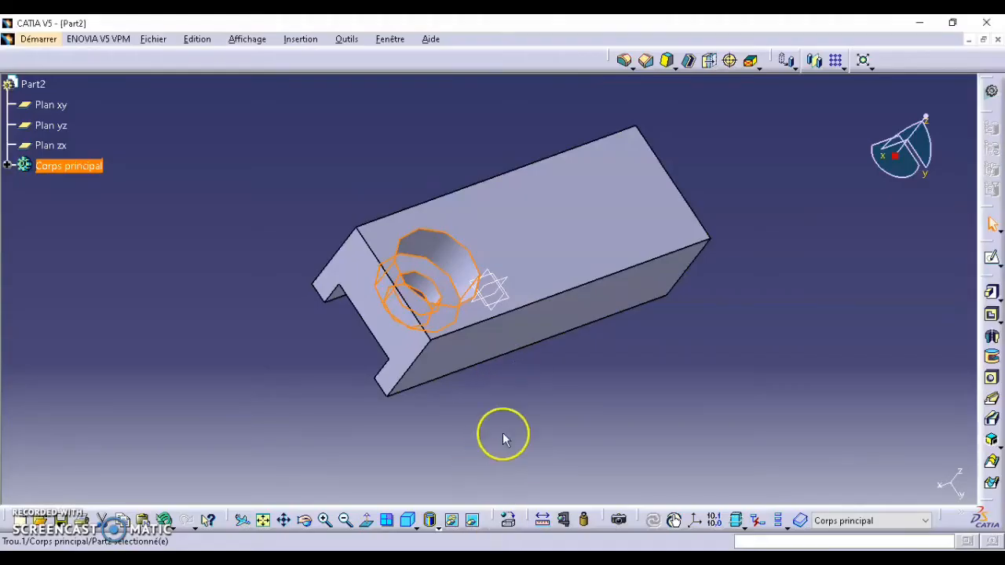
click(503, 439)
click(304, 520)
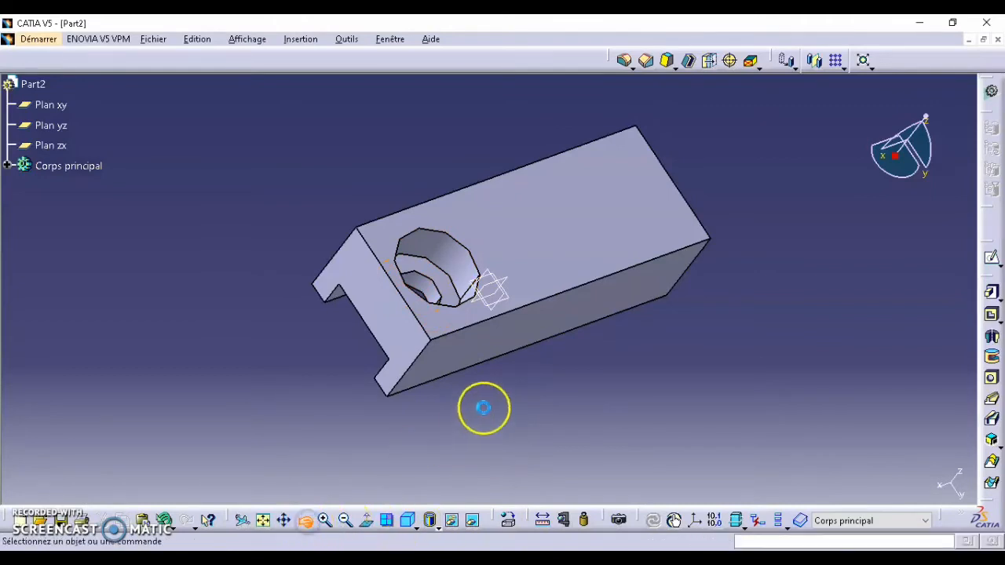
drag(483, 407, 411, 442)
click(8, 166)
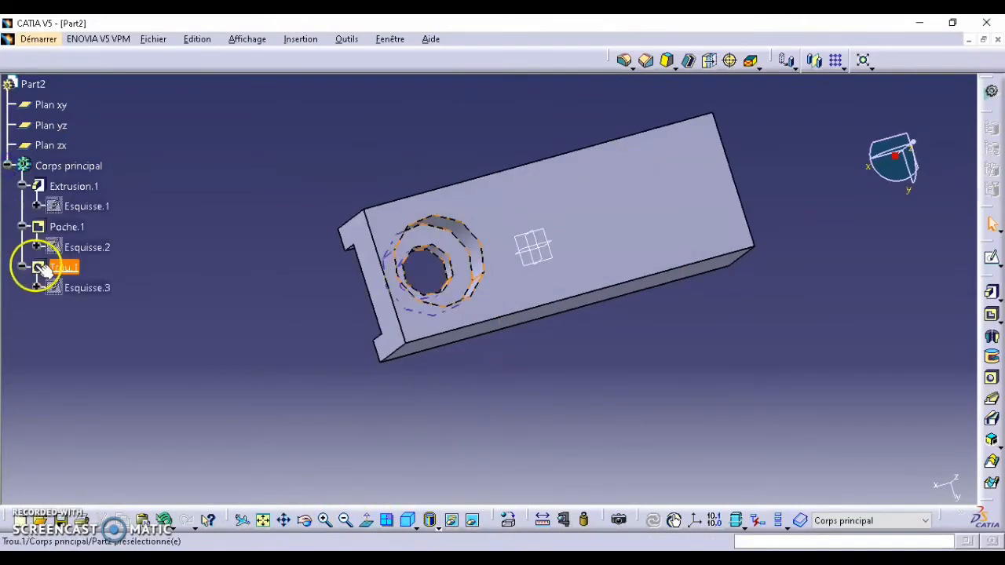
click(43, 269)
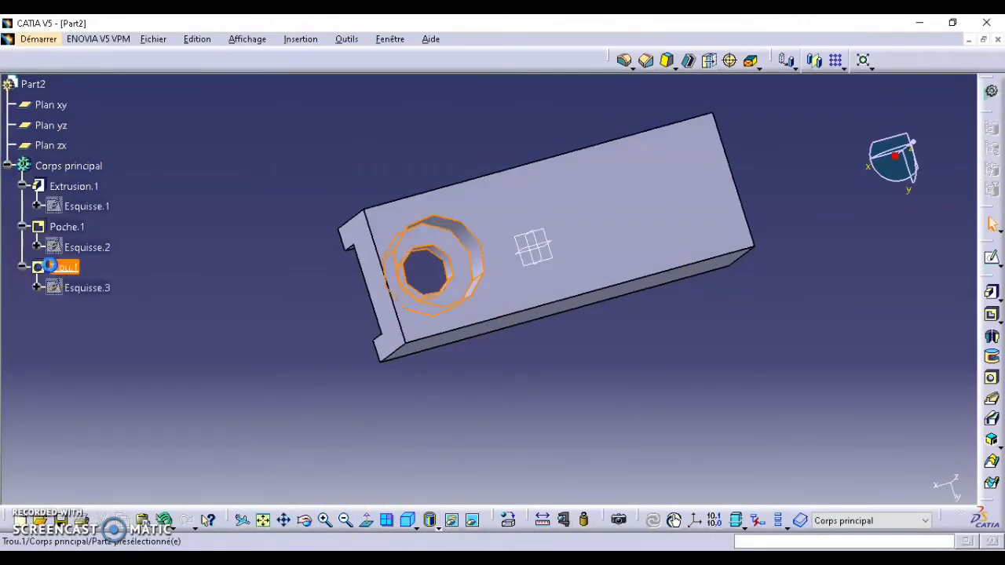
click(834, 66)
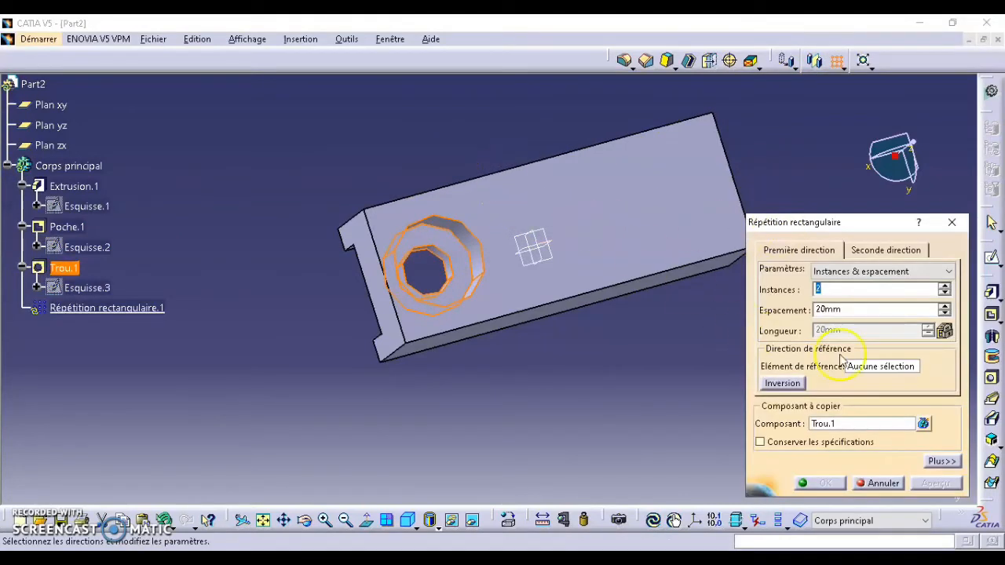
click(529, 165)
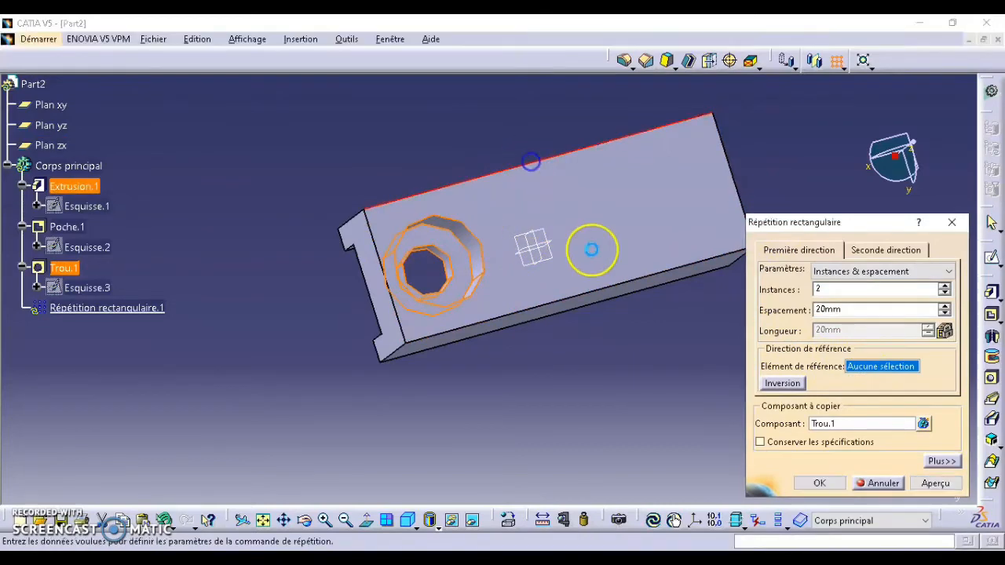
click(787, 384)
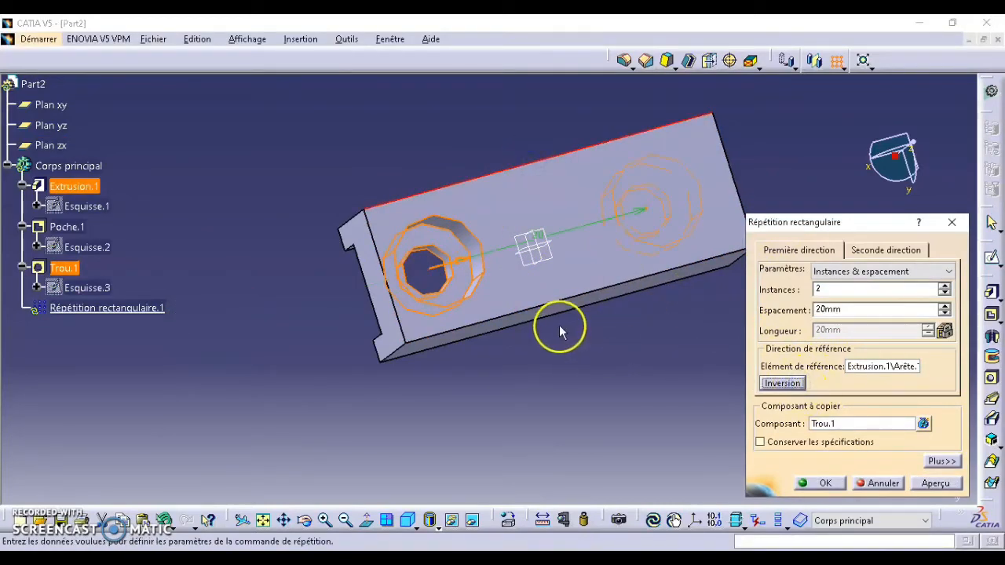
Step: Check the hole spacing in the MORS drawing and create the pattern with 2 instances spaced 20 mm apart
double_click(810, 289)
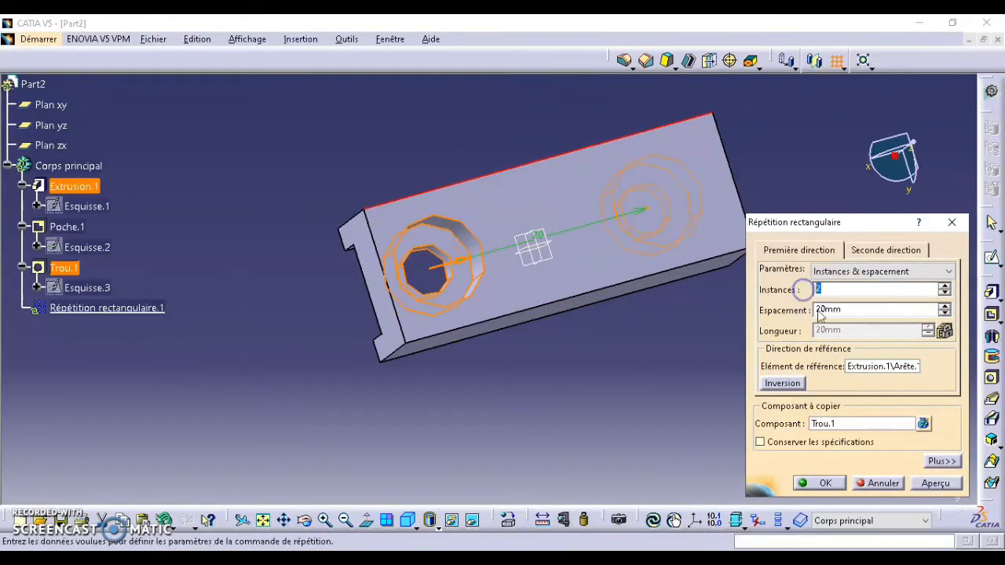
click(826, 310)
key(alt+Tab)
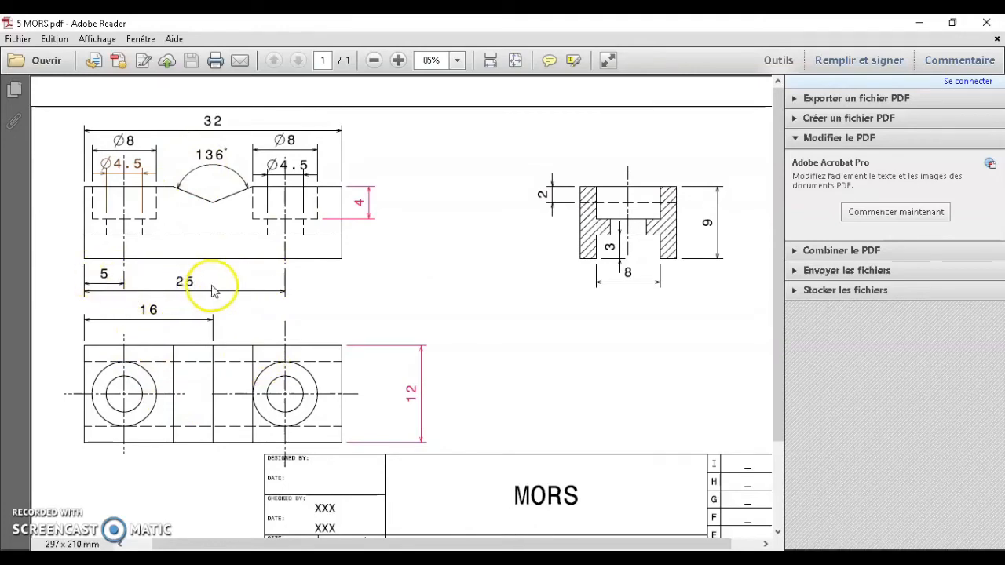
mouse_move(466, 559)
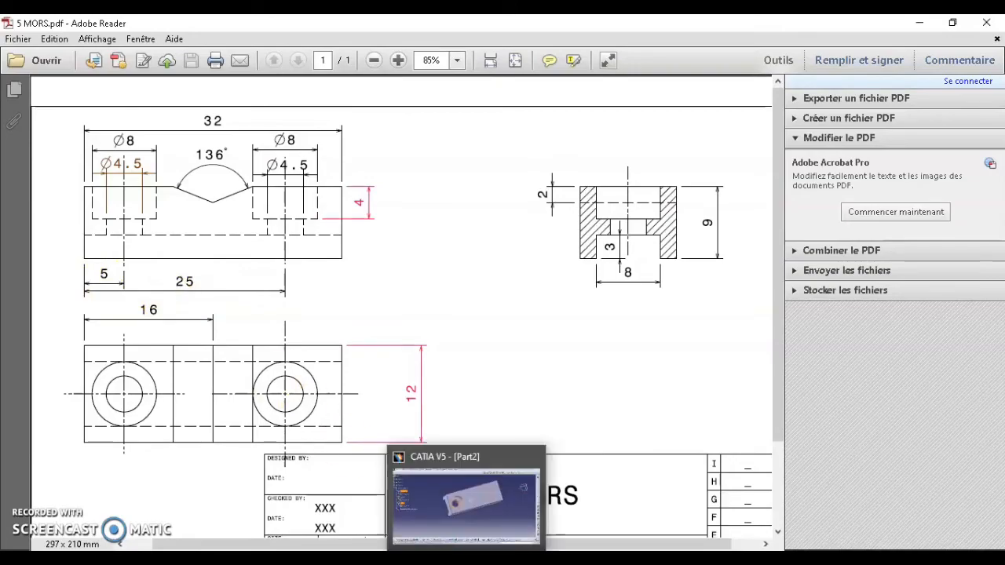
click(466, 502)
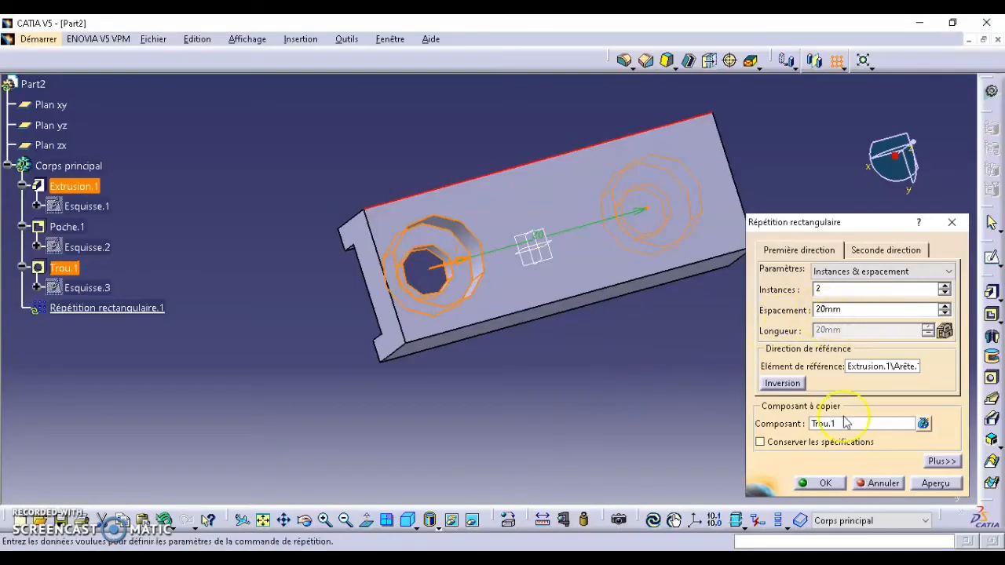
click(820, 483)
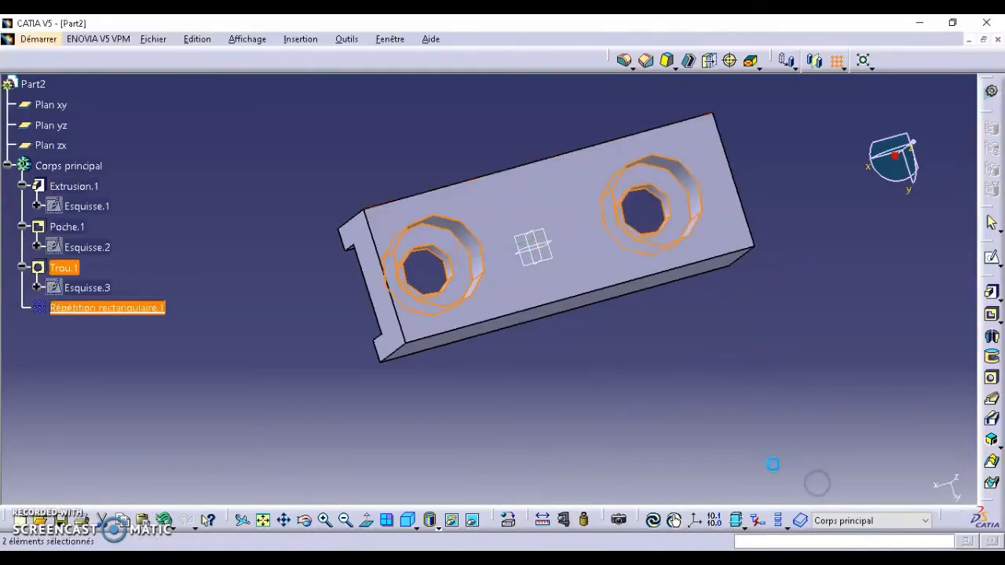
Step: Inspect the block with its two patterned counterbored holes from several angles
click(520, 357)
click(308, 520)
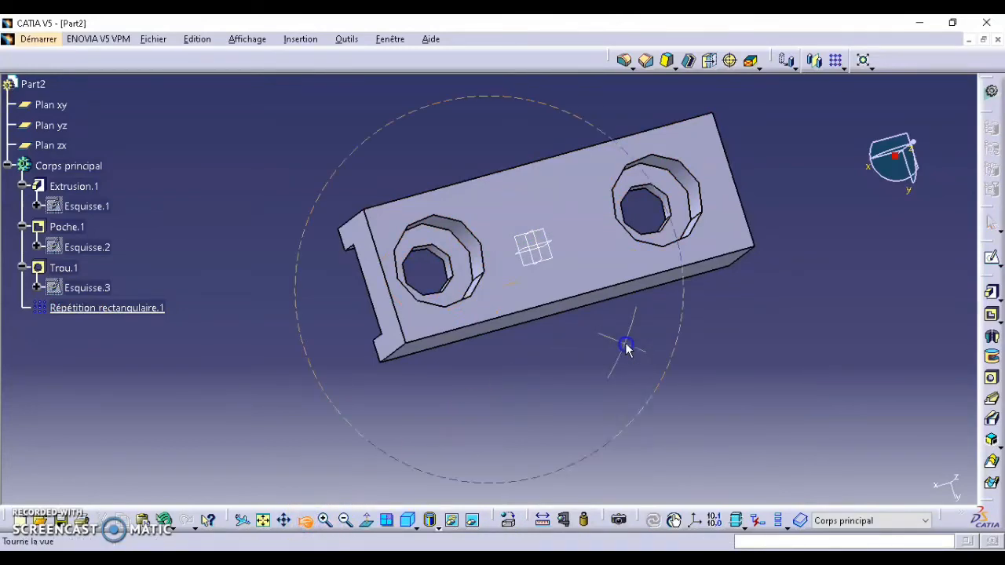
drag(626, 341, 600, 345)
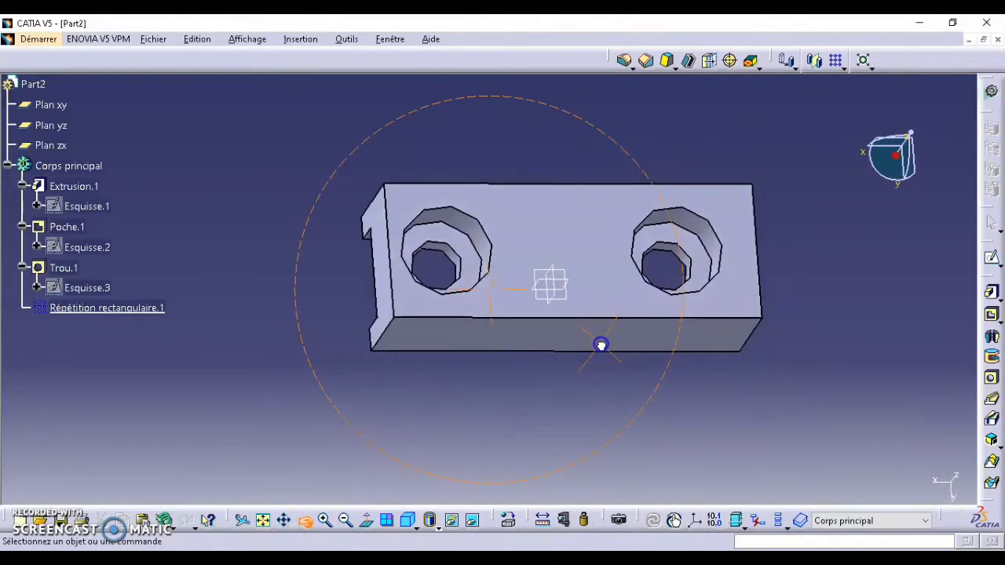
click(306, 521)
drag(388, 463, 564, 362)
click(306, 521)
click(543, 355)
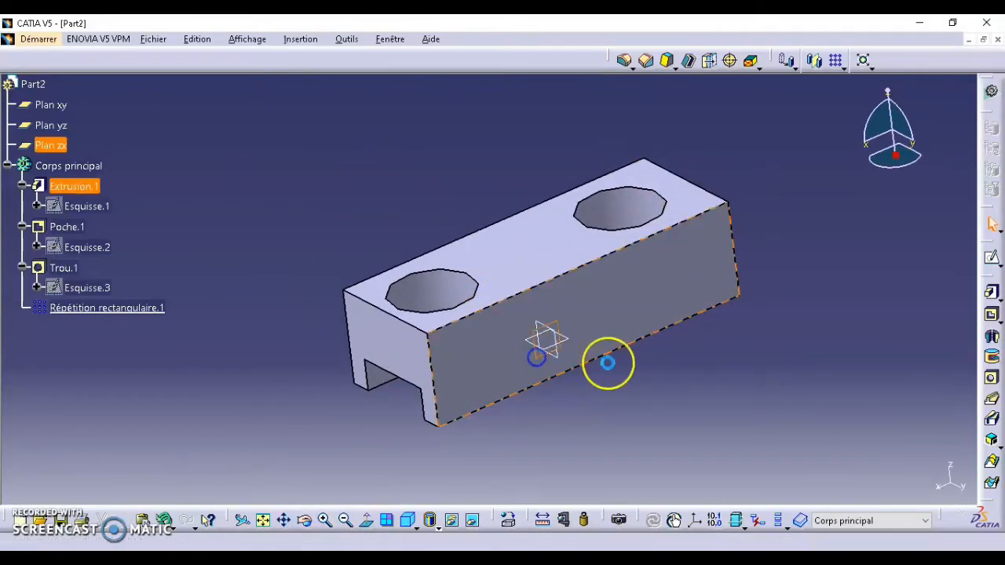
click(992, 259)
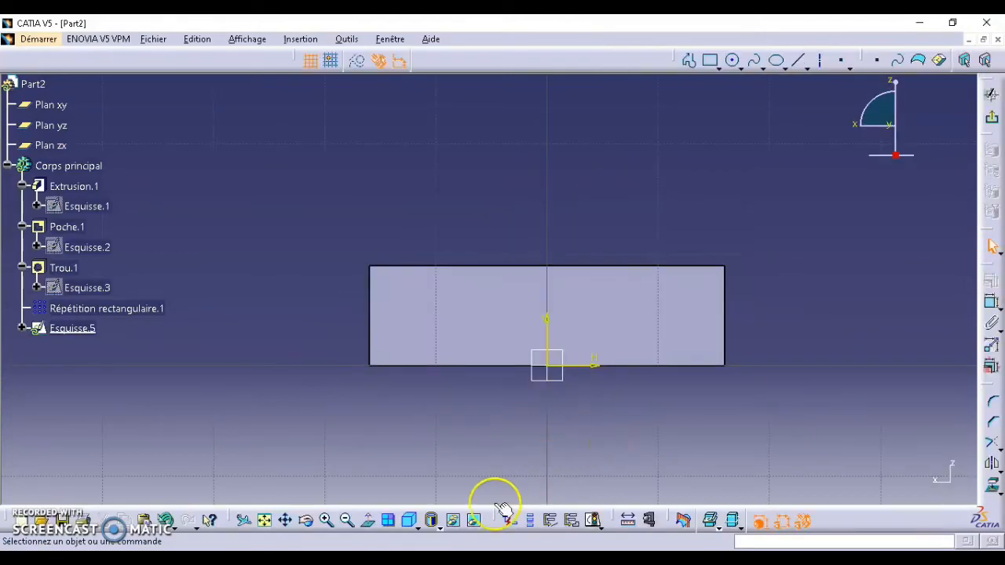
click(305, 520)
mouse_move(414, 419)
mouse_down()
mouse_move(416, 457)
mouse_move(430, 422)
mouse_up()
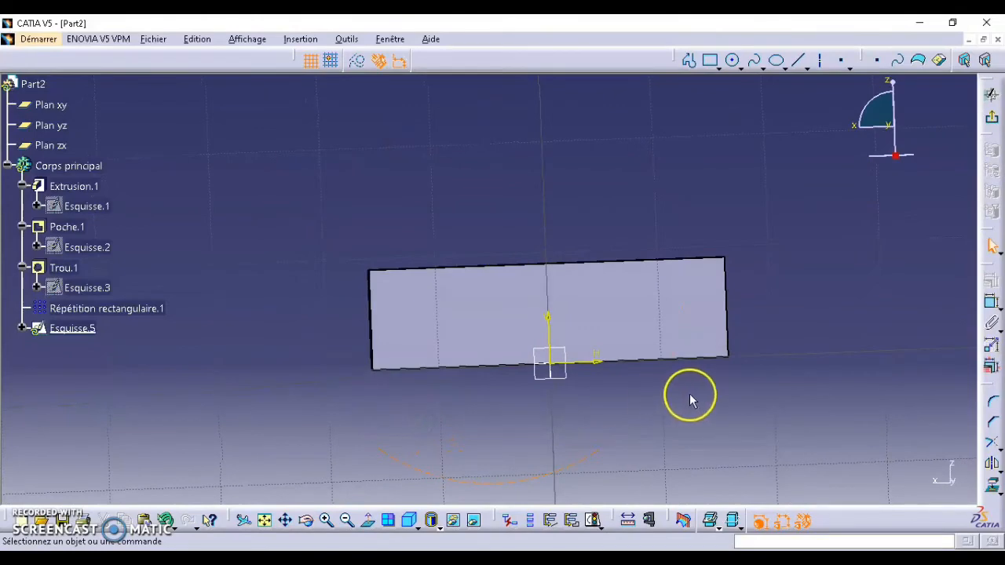
click(991, 95)
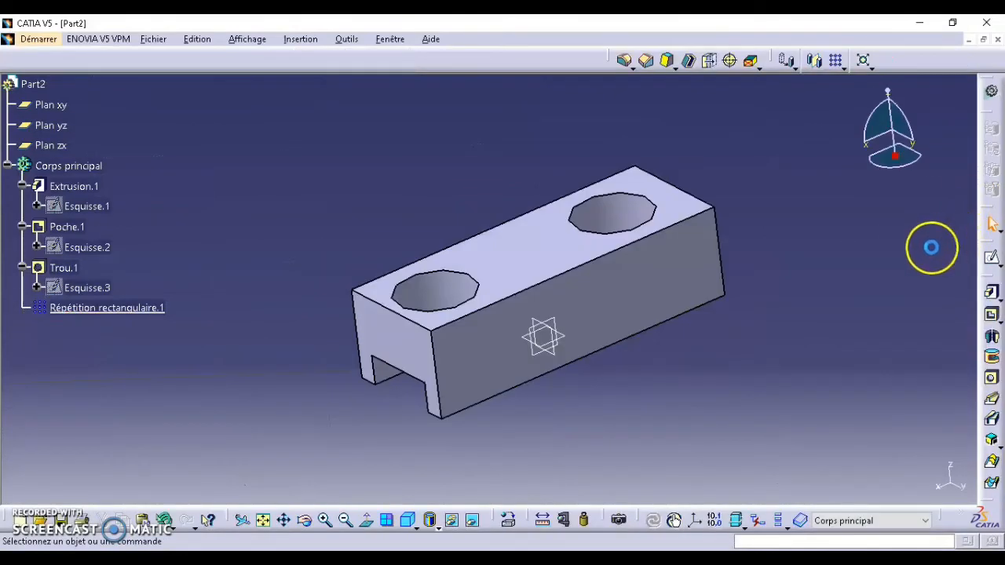
Step: Start a sketch on the block's long front side face and check the V-notch dimensions in the MORS drawing
click(559, 330)
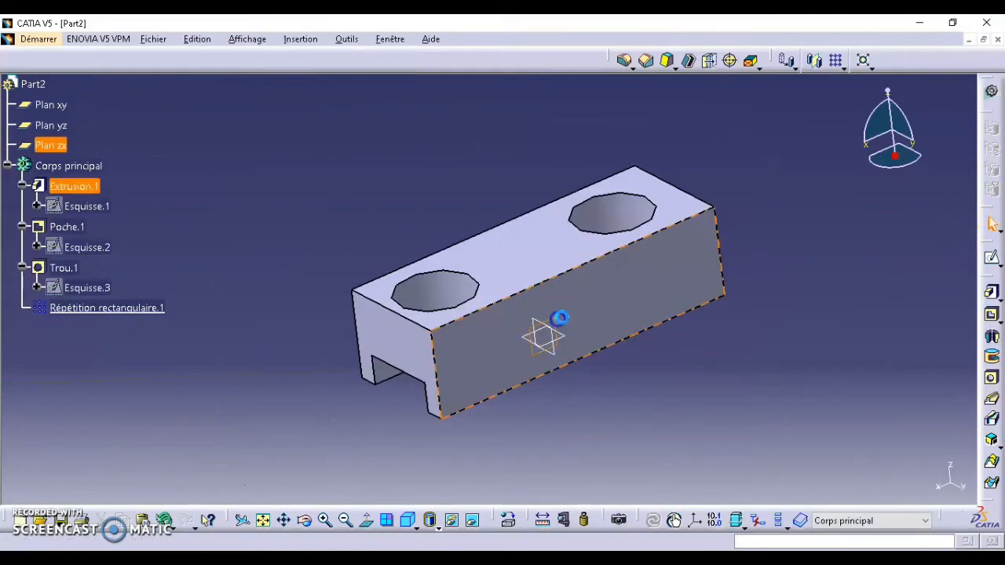
click(991, 257)
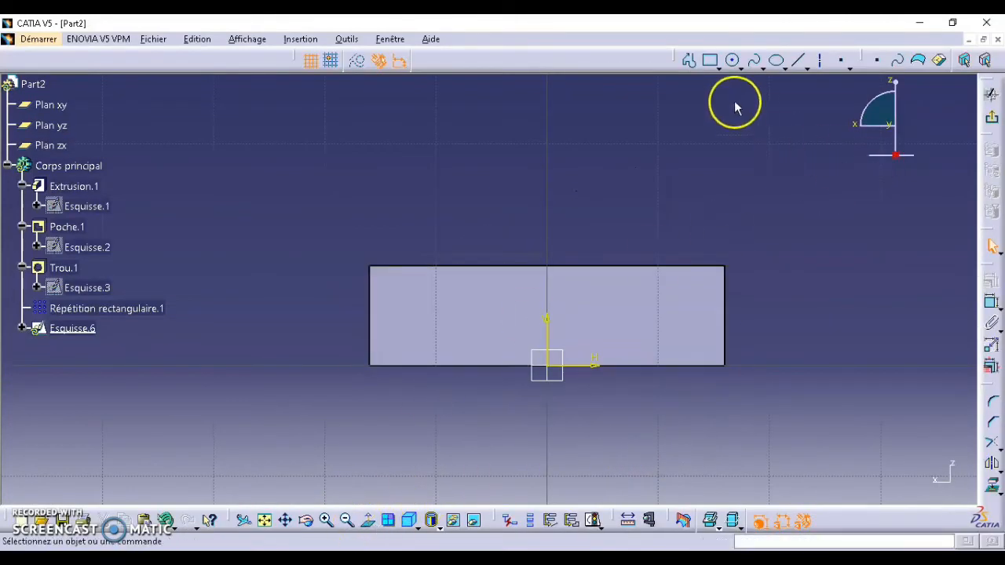
click(326, 521)
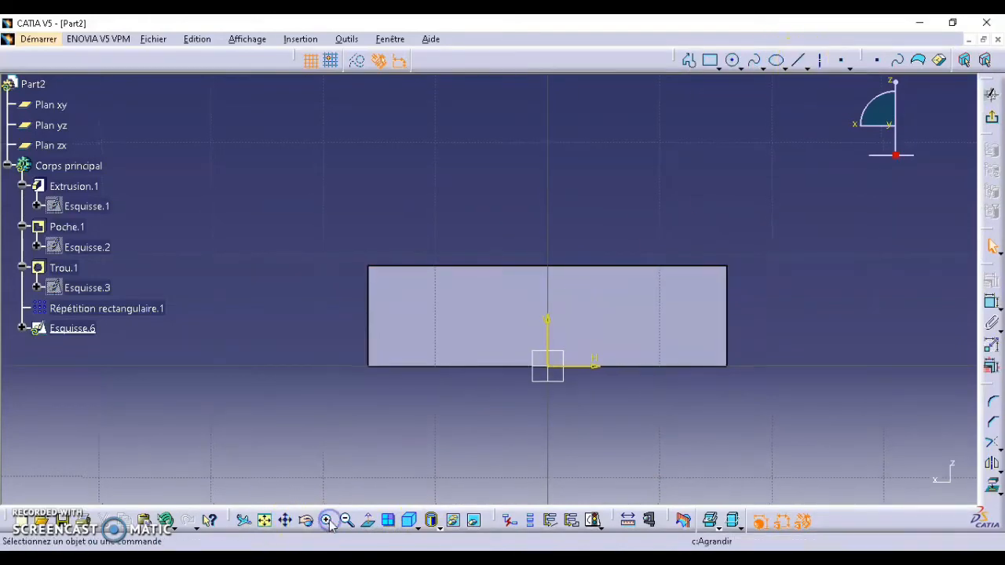
middle_drag(673, 353, 580, 380)
key(alt+Tab)
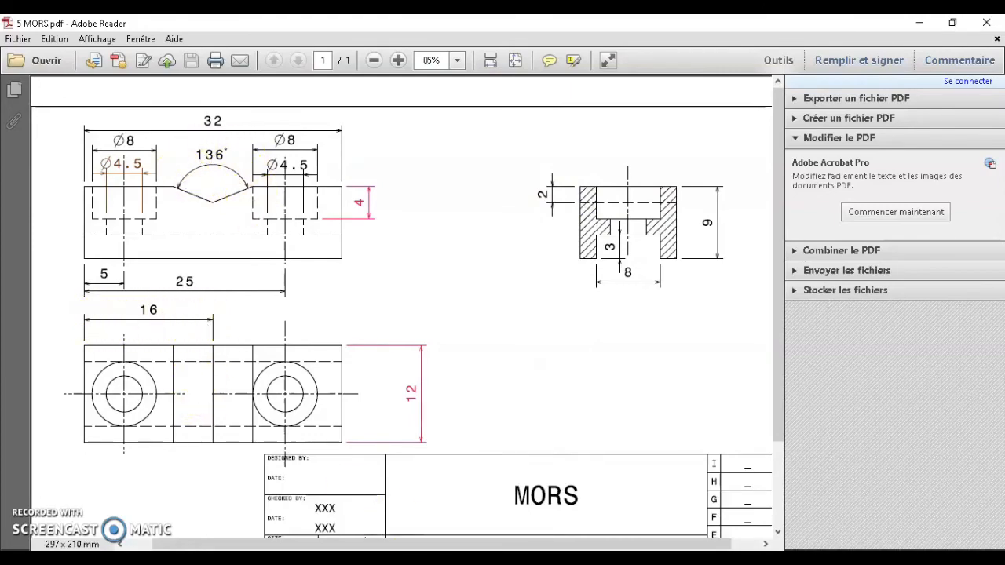
click(330, 559)
Step: Sketch an inclined line from the vertical axis inside the block to just above its top edge, about 62° from vertical
click(799, 60)
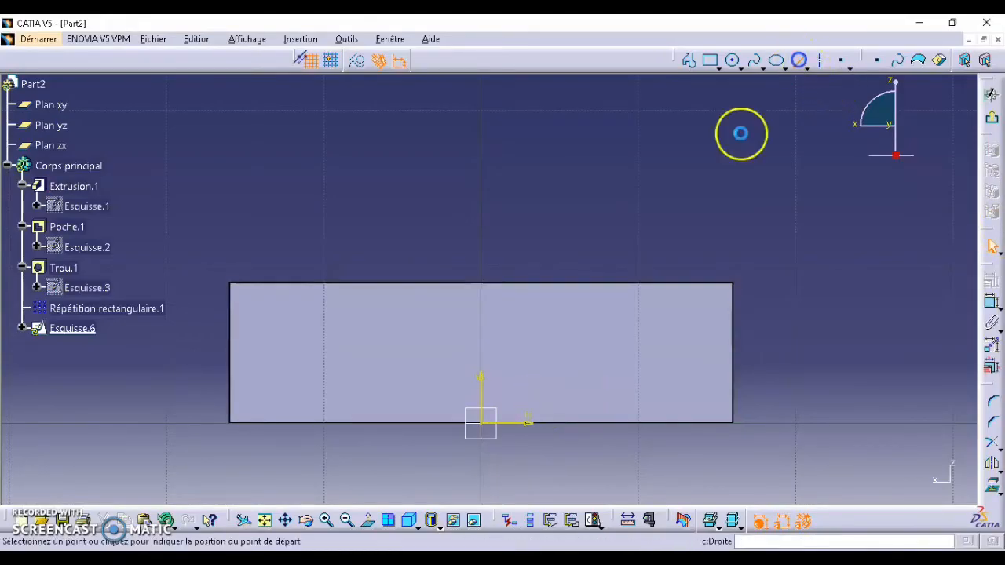
click(486, 325)
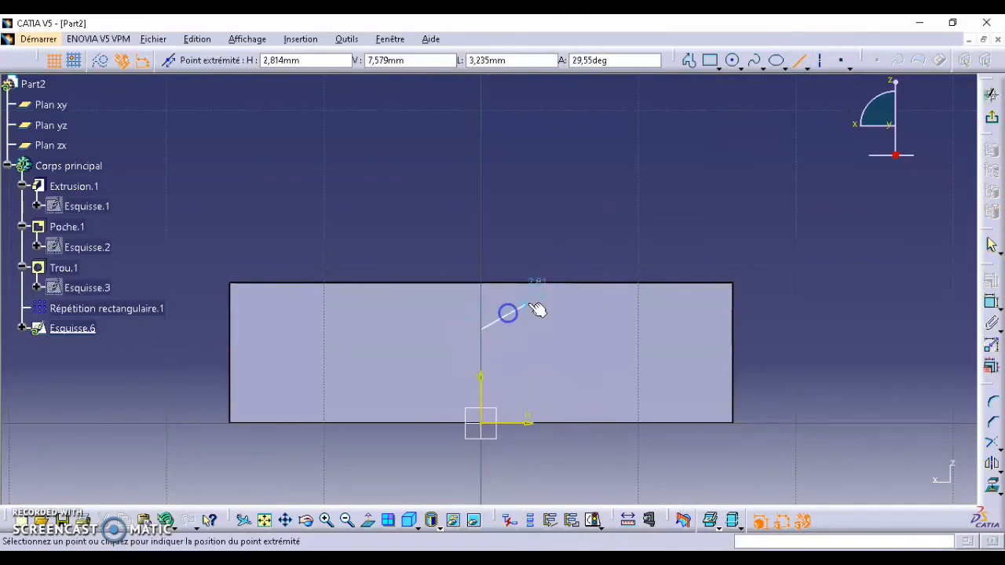
click(581, 276)
Step: Dimension the angle between the inclined line and the vertical axis and set it to 136/2 degrees, checking the angle in the MORS drawing
click(990, 302)
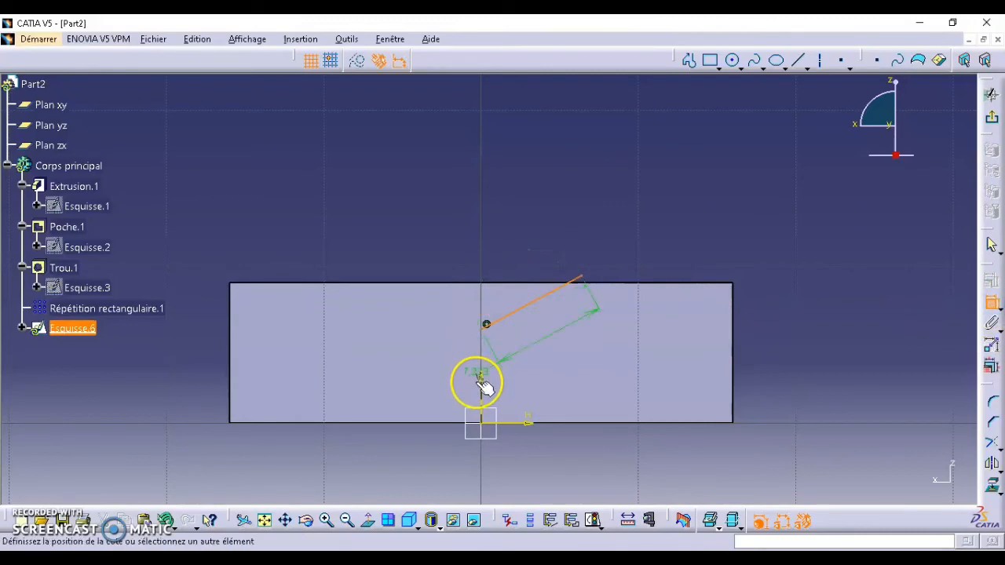
click(479, 383)
click(540, 210)
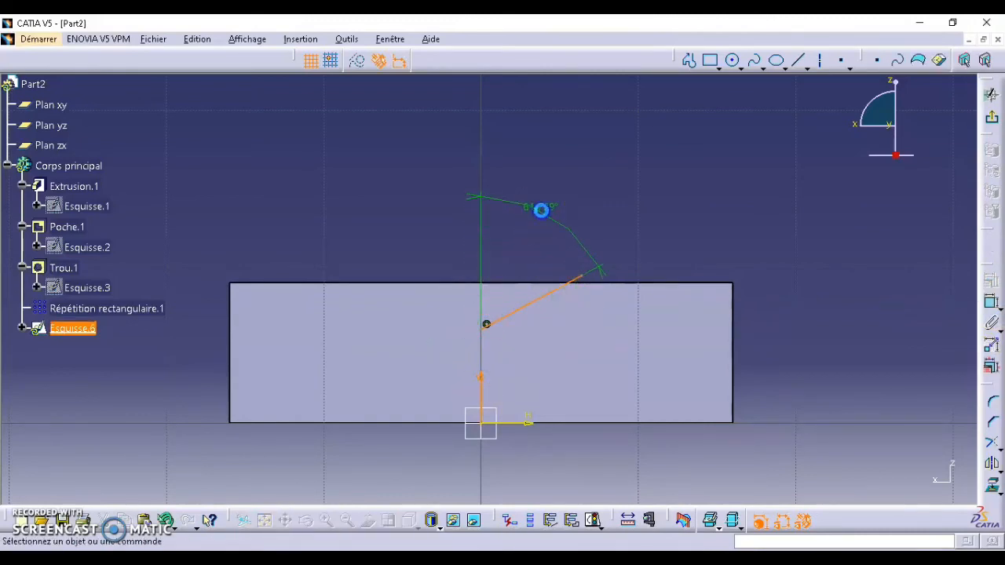
double_click(541, 210)
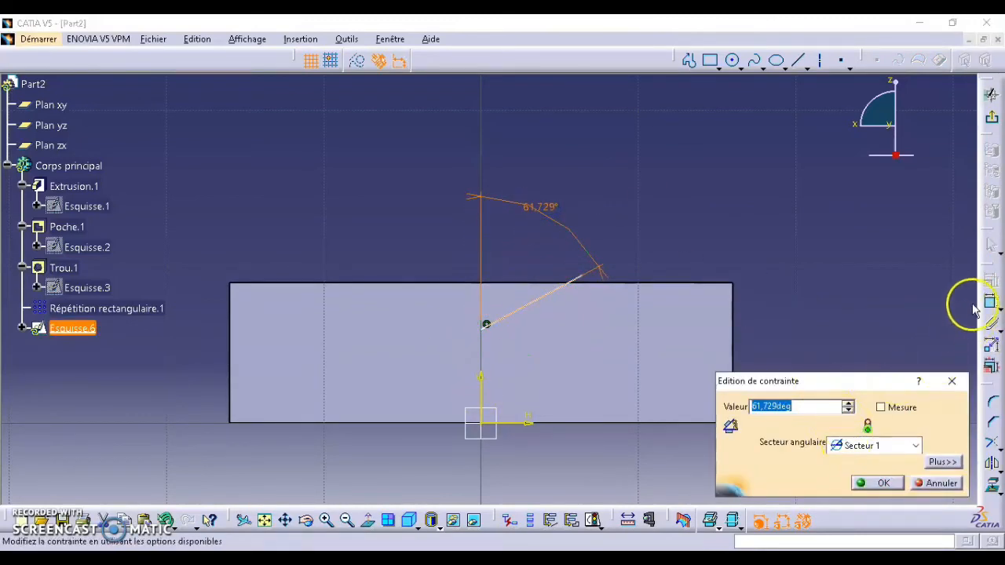
text(132/2)
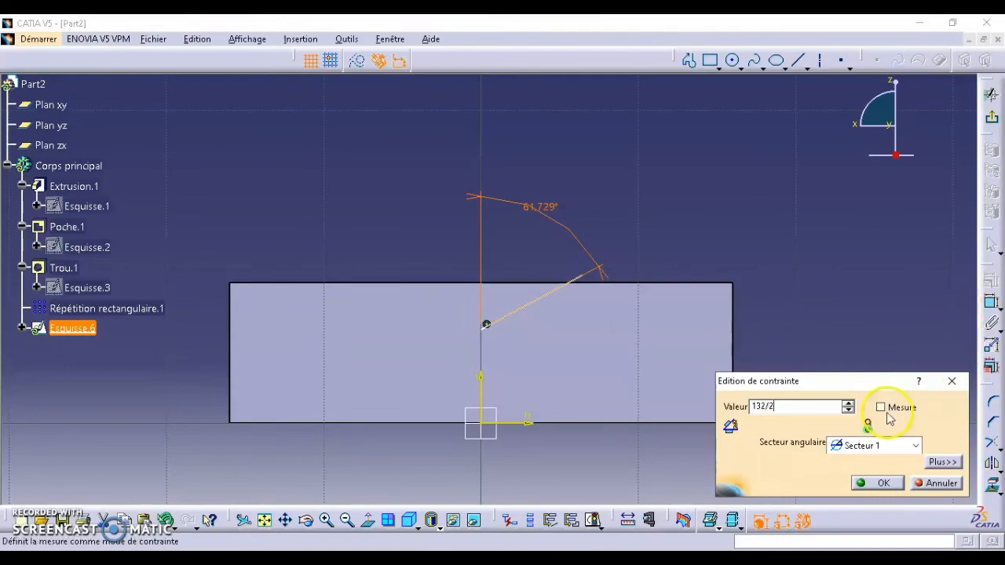
key(alt+Tab)
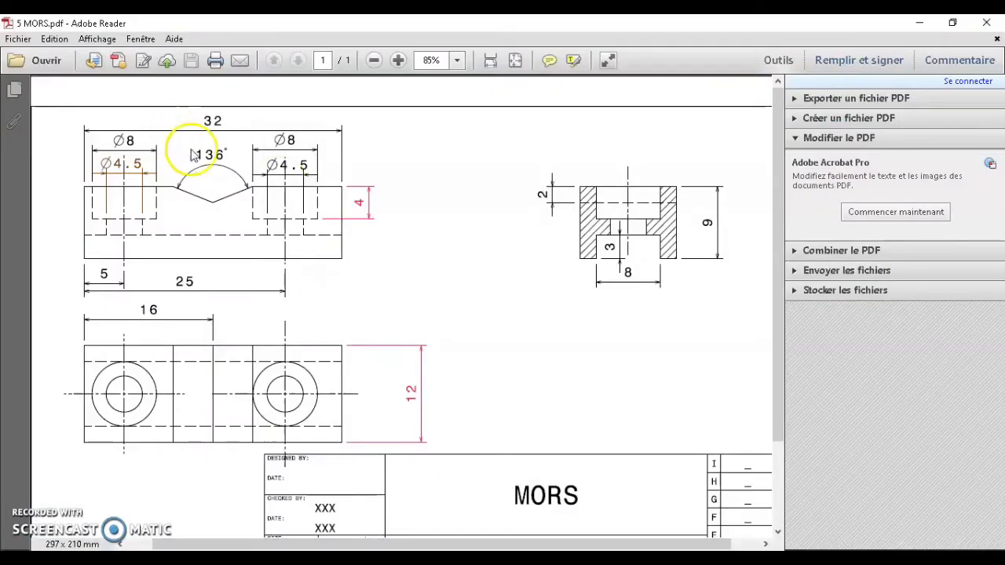
key(alt+Tab)
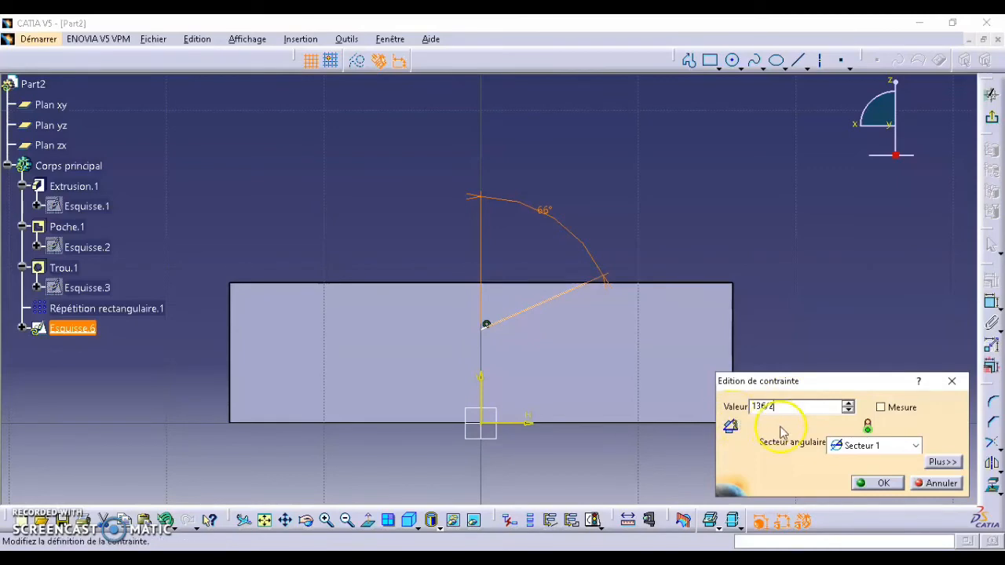
key(Return)
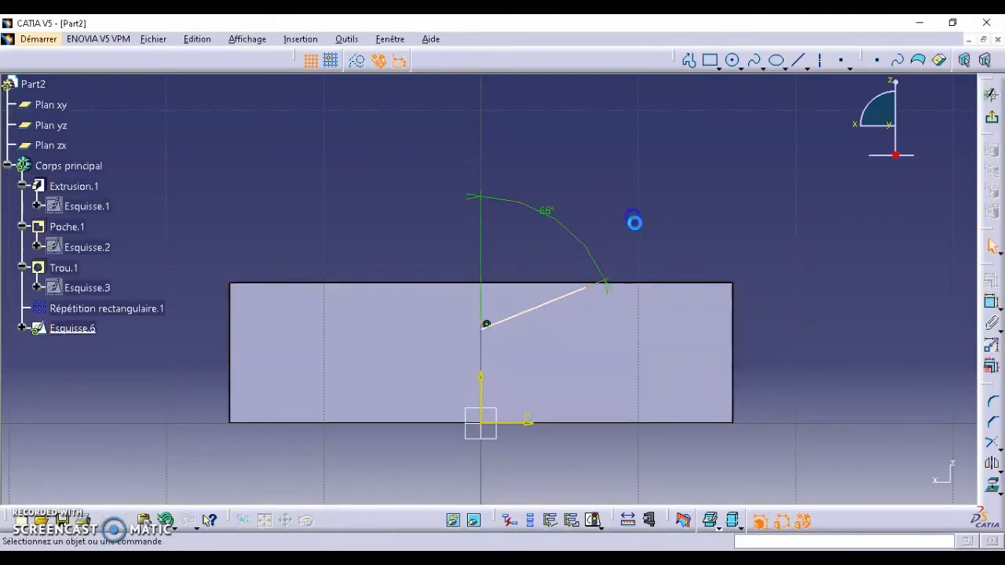
Step: Extend the inclined line slightly past the block's top edge and mirror it about the vertical axis to form the V
drag(569, 294, 594, 291)
click(693, 247)
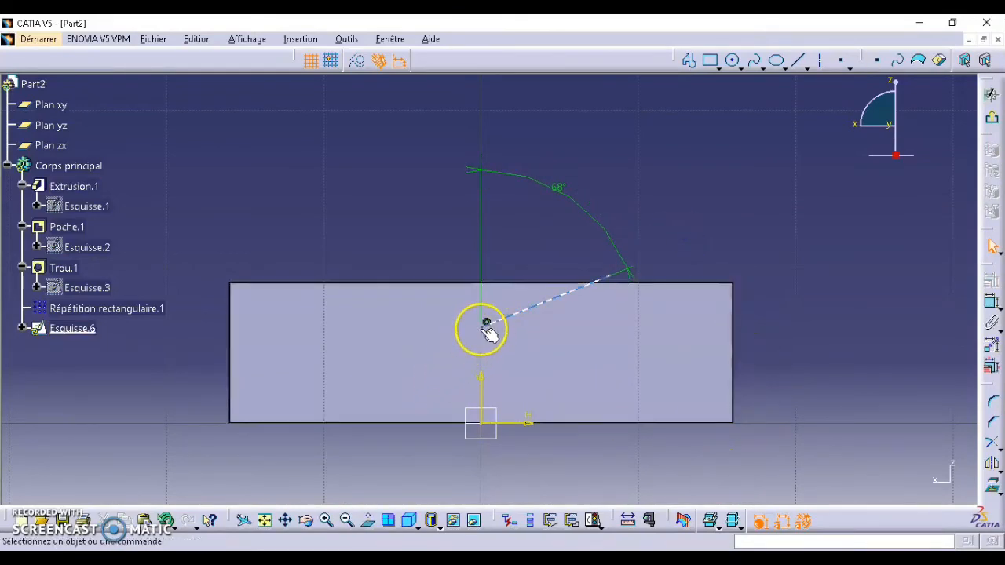
click(579, 289)
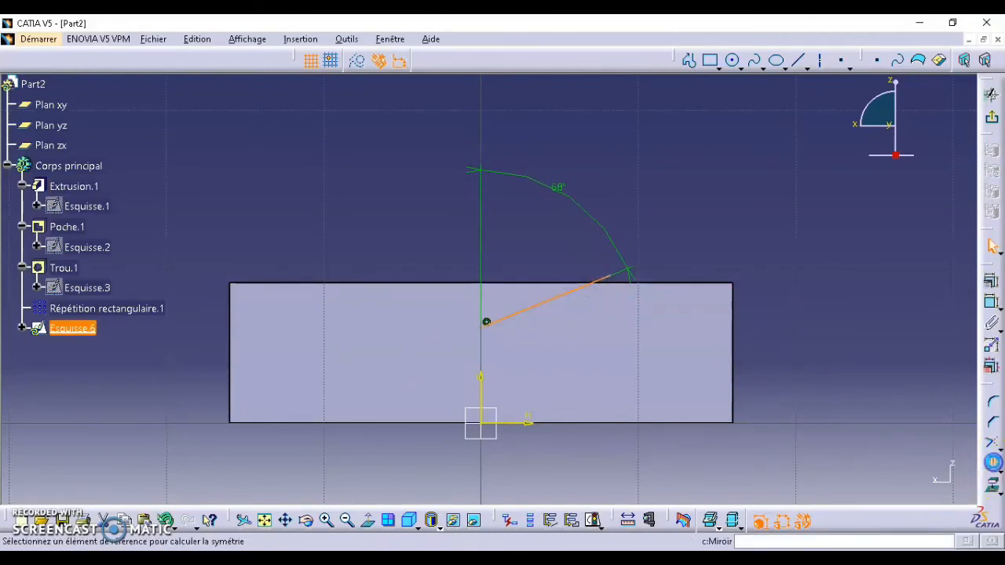
click(479, 385)
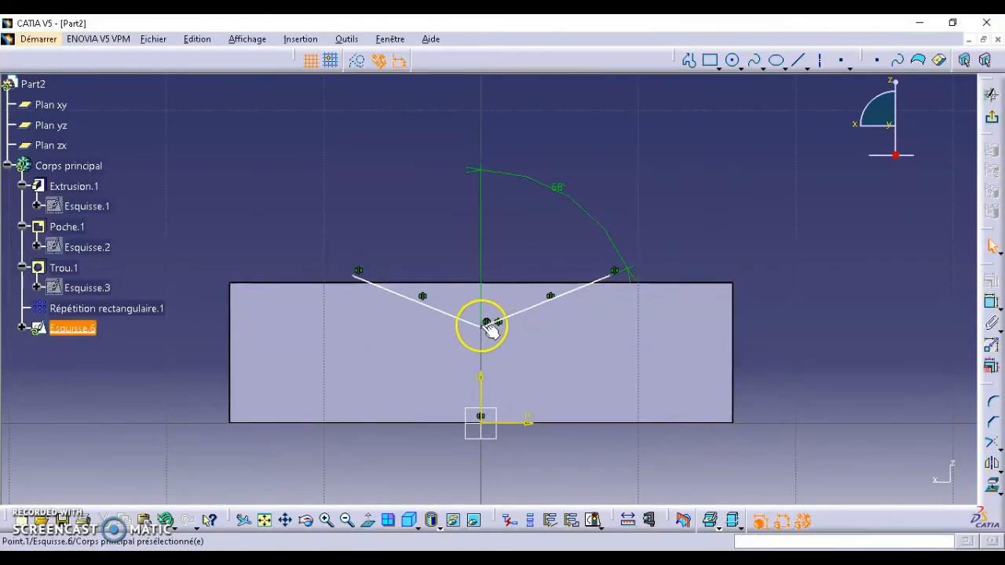
Step: Close the V profile with a horizontal line joining the upper endpoints of its two inclined sides
click(799, 60)
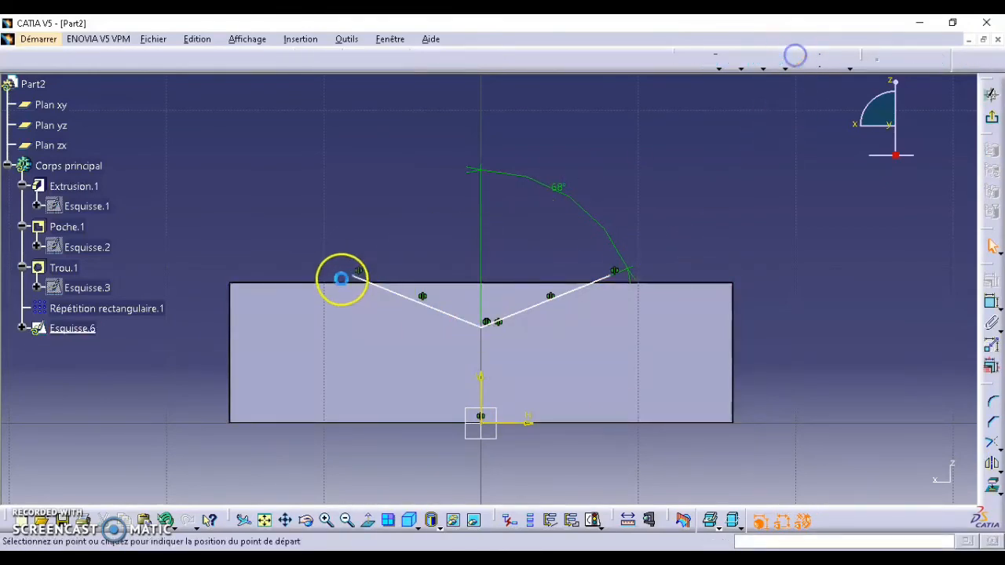
click(358, 272)
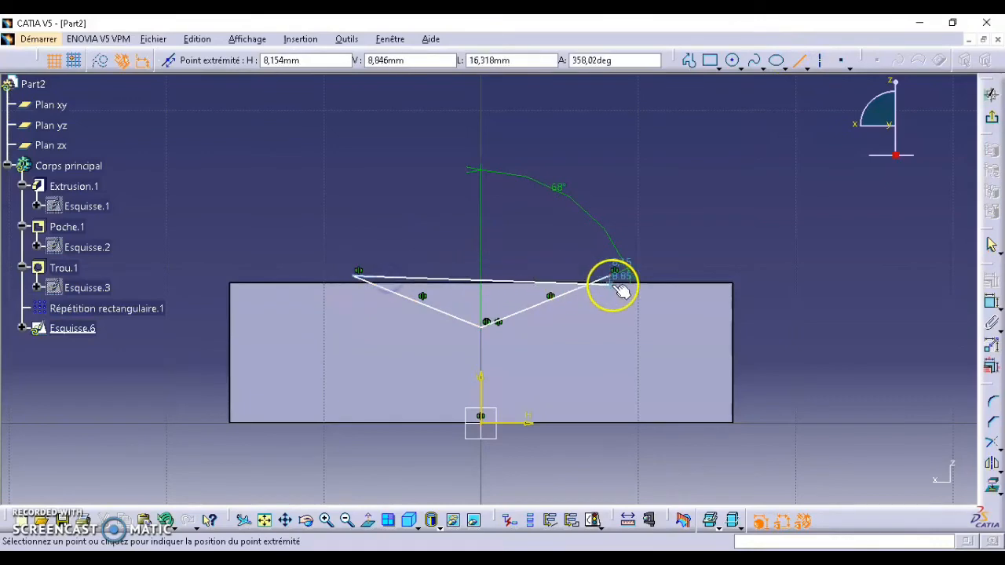
click(615, 273)
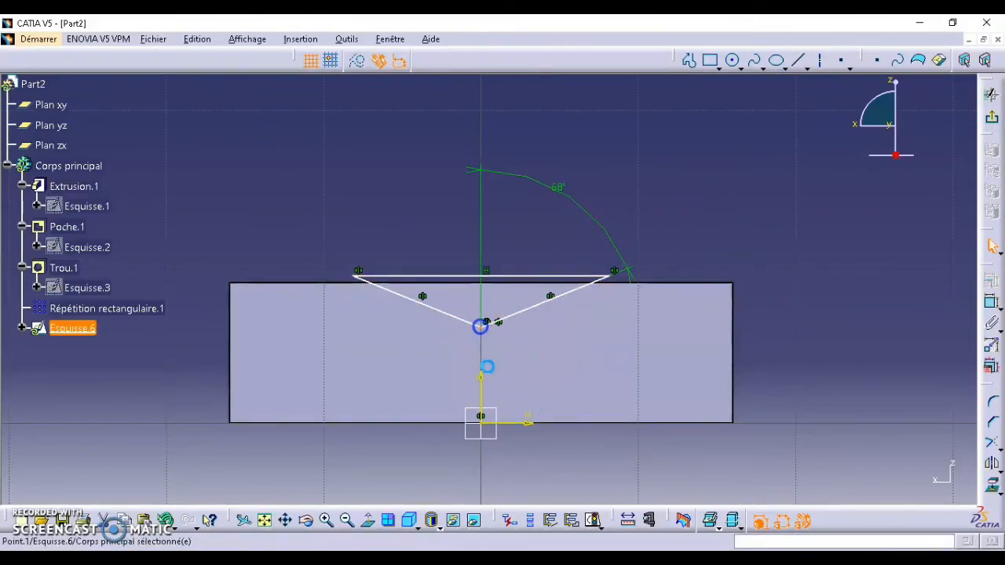
click(702, 251)
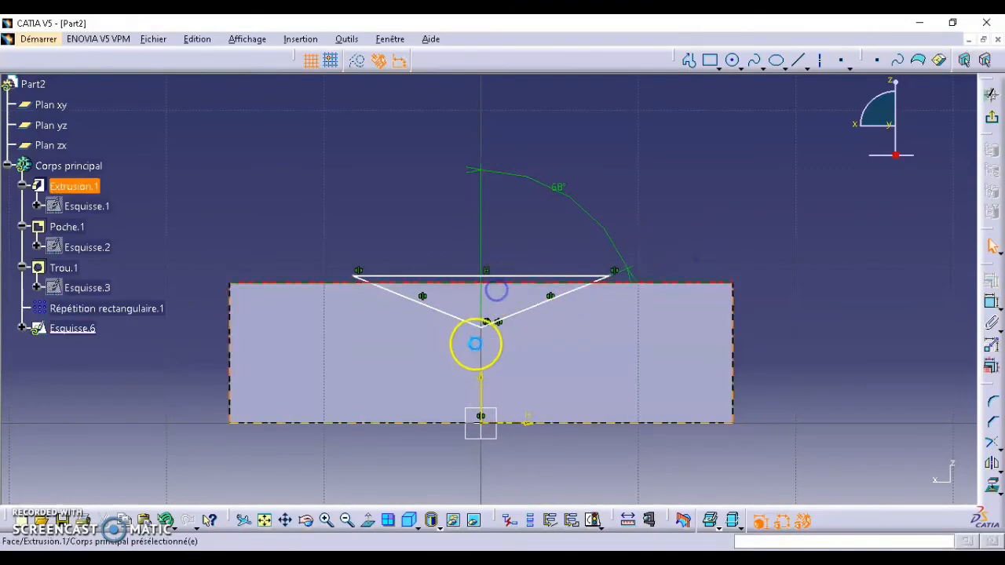
Step: Dimension the depth from the block's top edge to the V's lowest point and set it to 2 mm, as given in the MORS drawing
ctrl+click(487, 325)
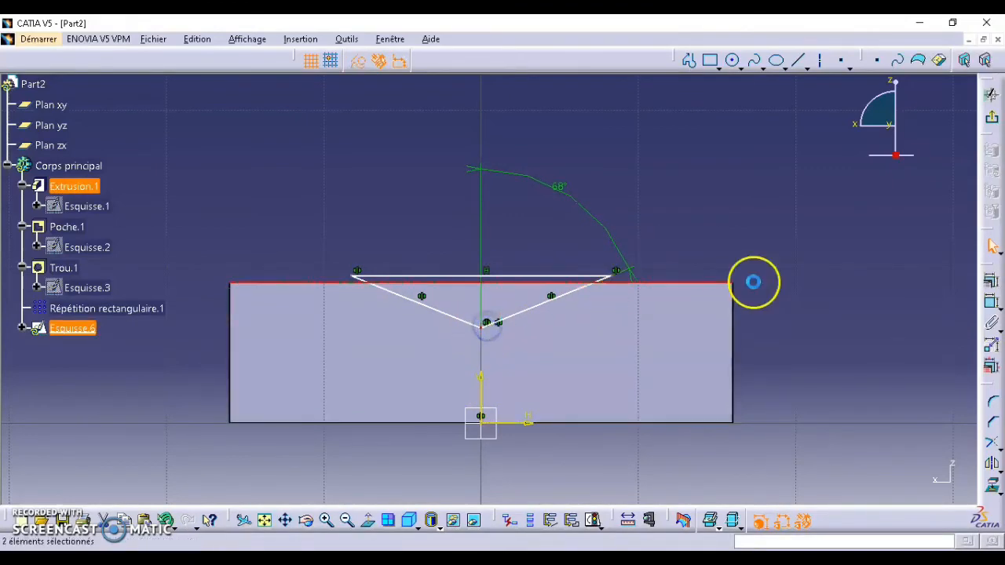
click(991, 302)
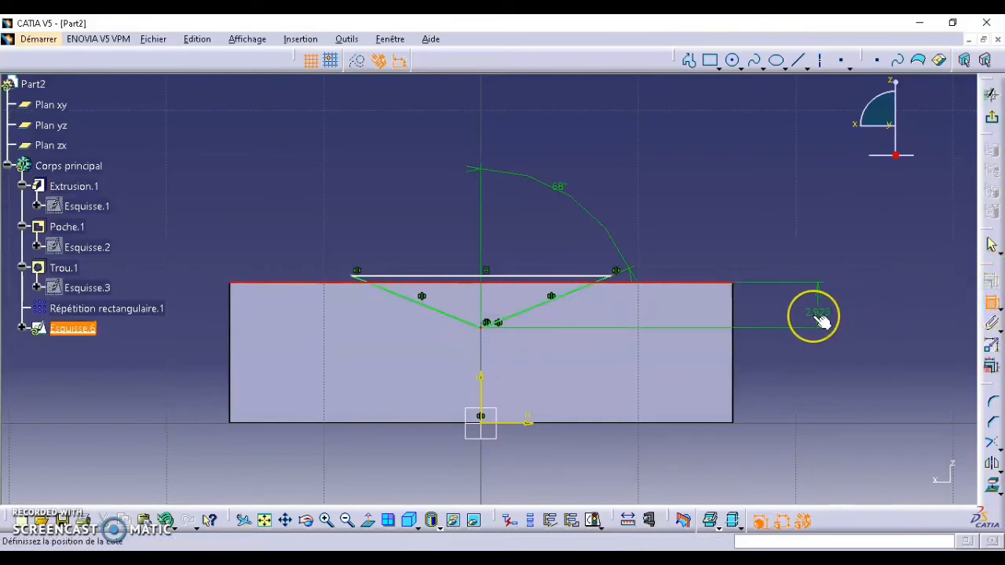
click(821, 320)
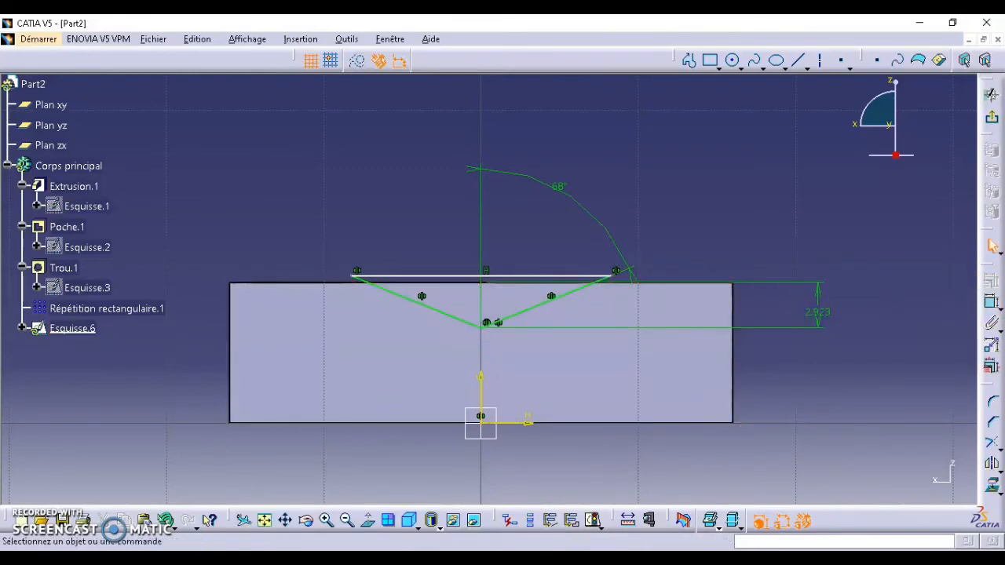
key(alt+Tab)
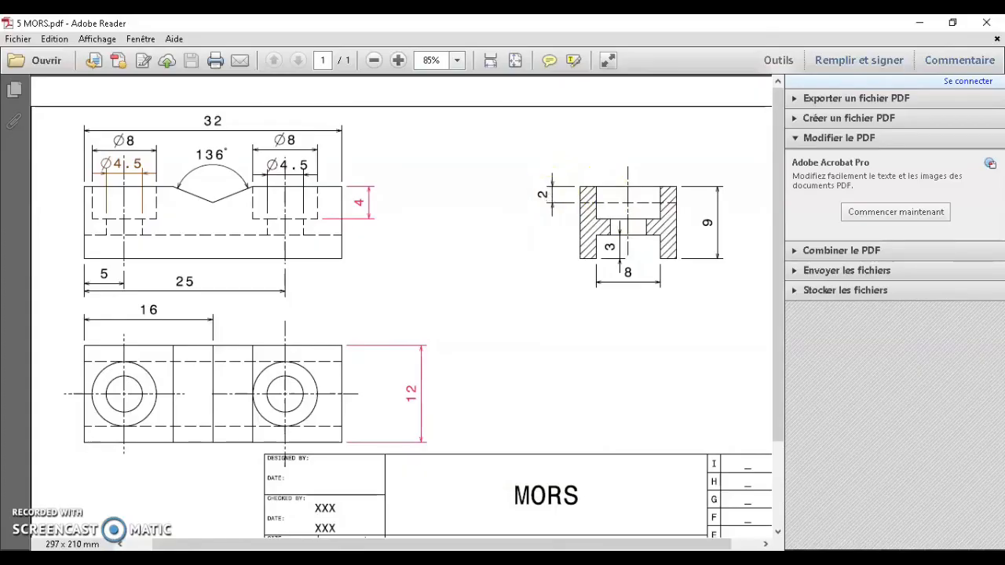
key(alt+Tab)
double_click(820, 312)
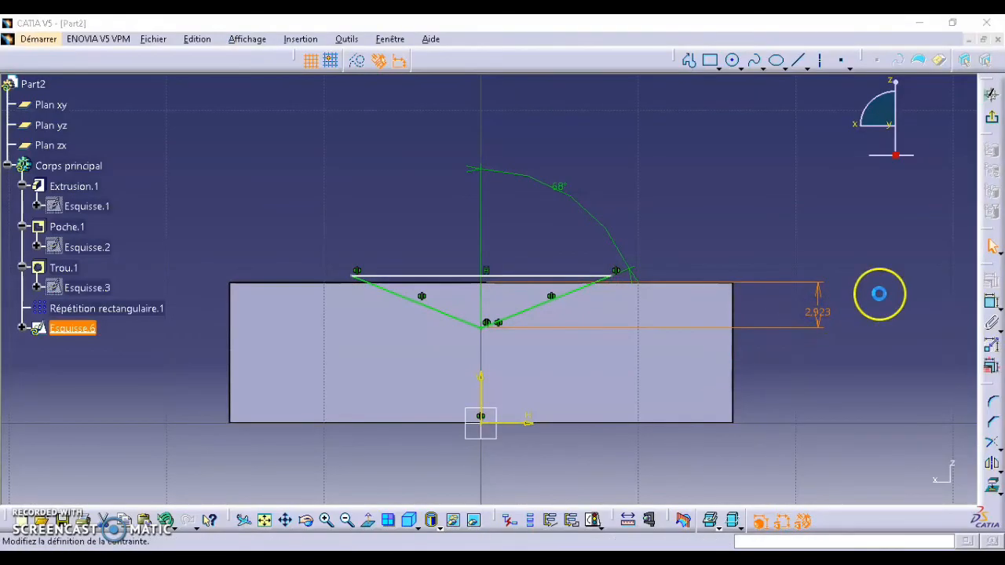
text(2)
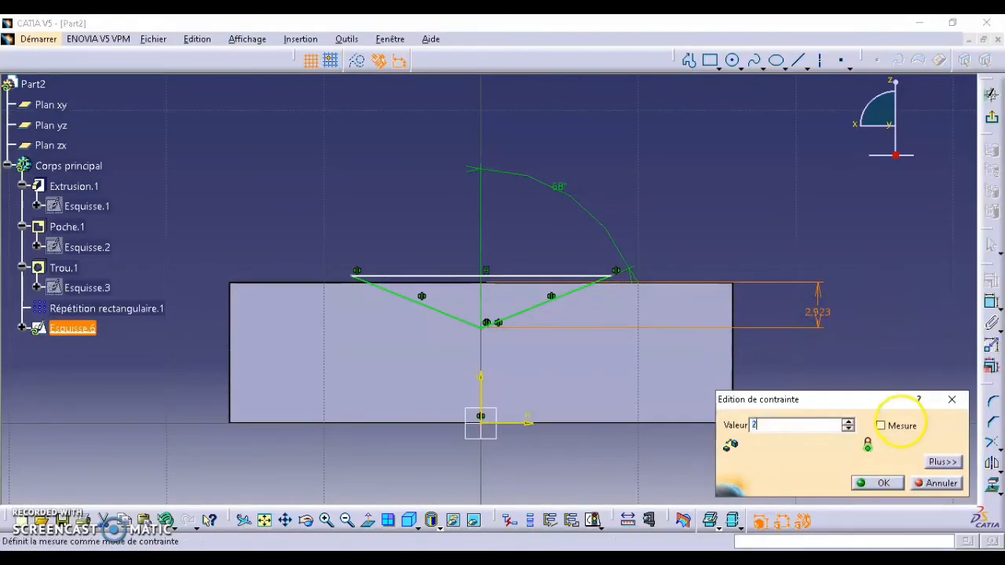
click(866, 484)
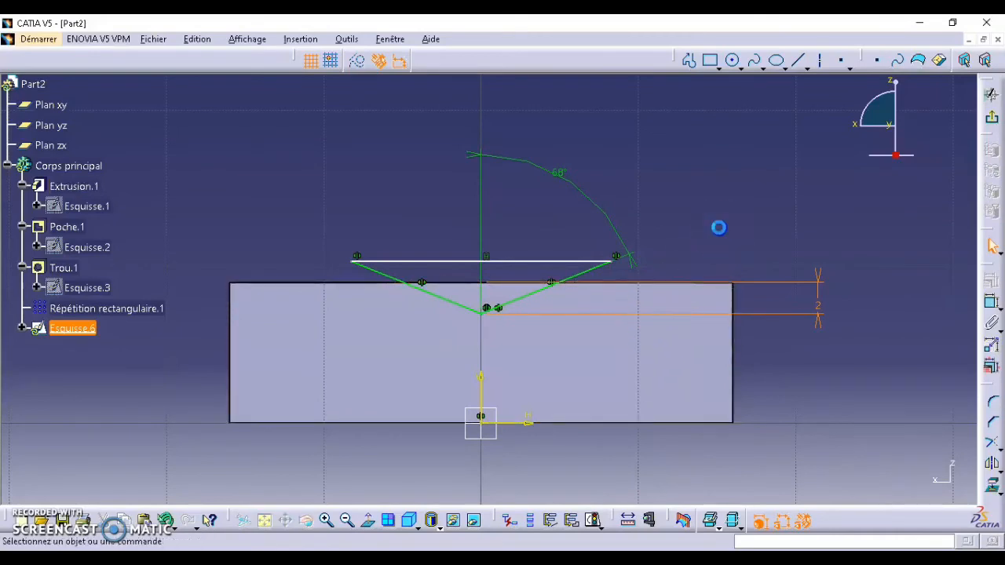
click(511, 318)
click(804, 348)
Step: Constrain the V profile's horizontal closing line to be coincident with the block's top edge
click(545, 261)
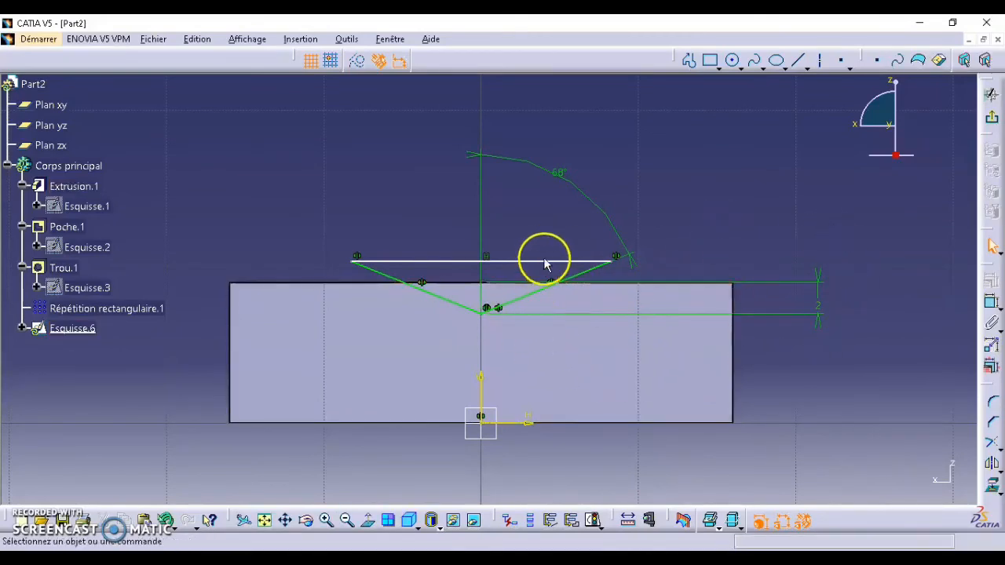
click(553, 269)
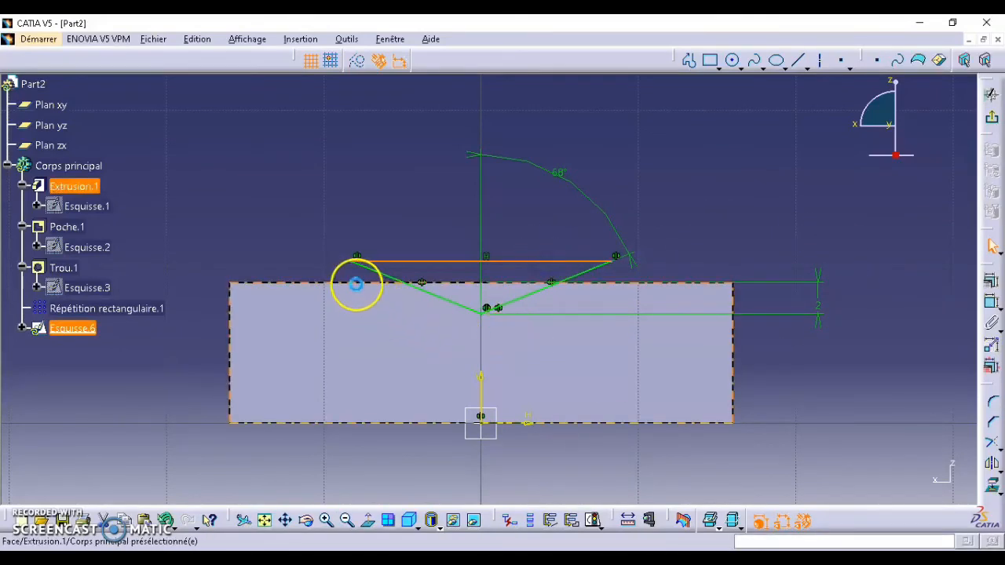
ctrl+click(356, 284)
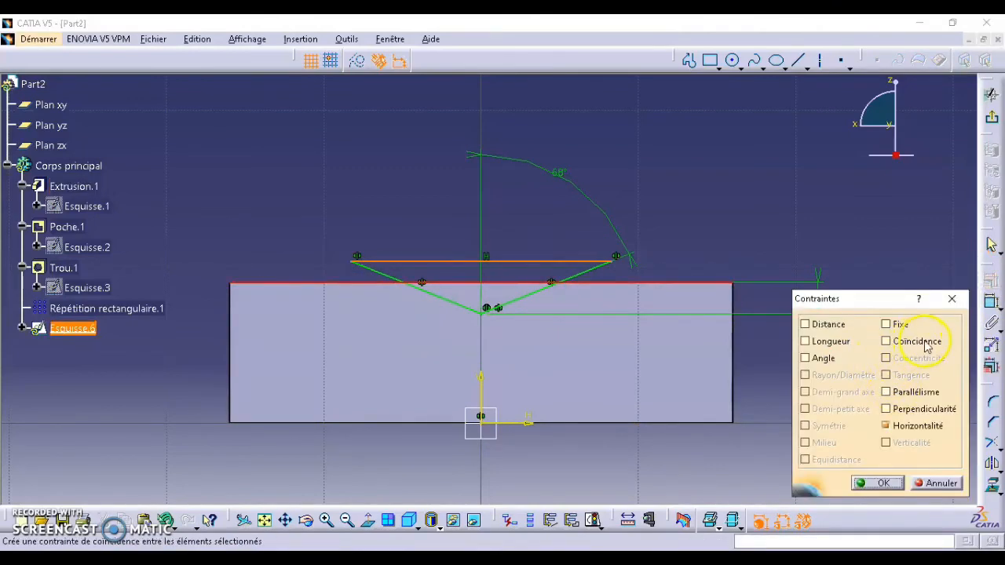
click(886, 341)
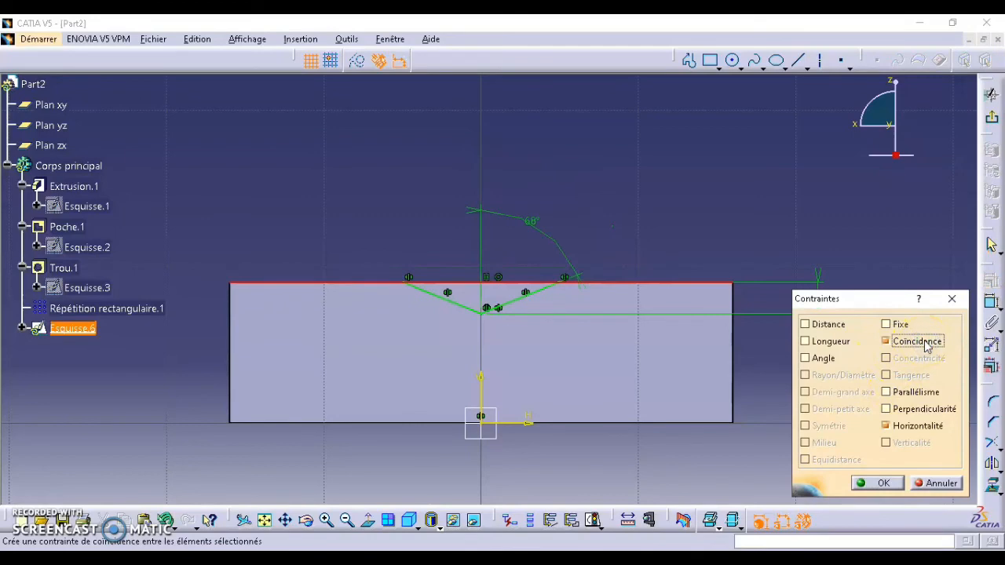
click(869, 482)
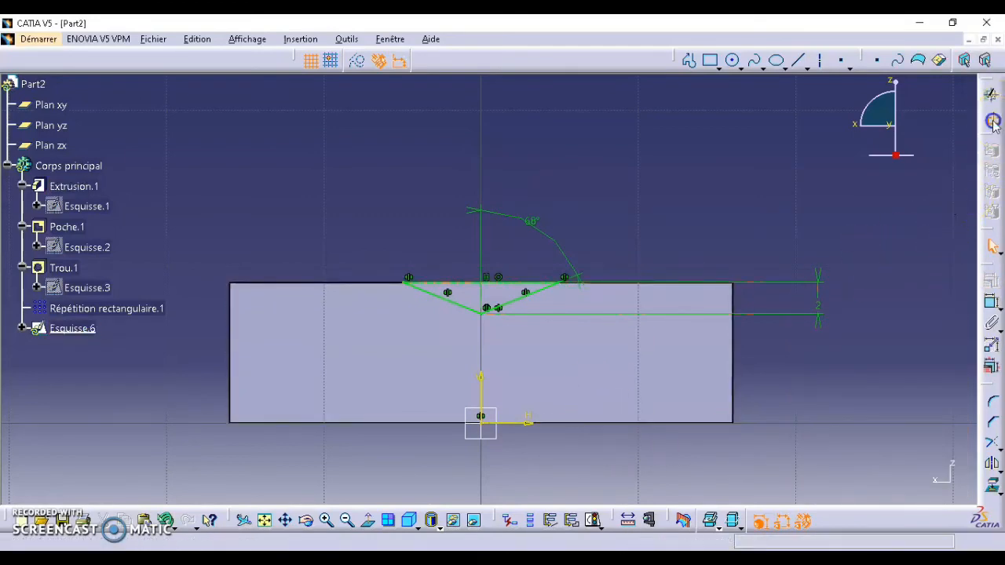
Step: Exit the sketch and cut the V profile across the block as a pocket 16 mm deep with symmetric extension
click(991, 118)
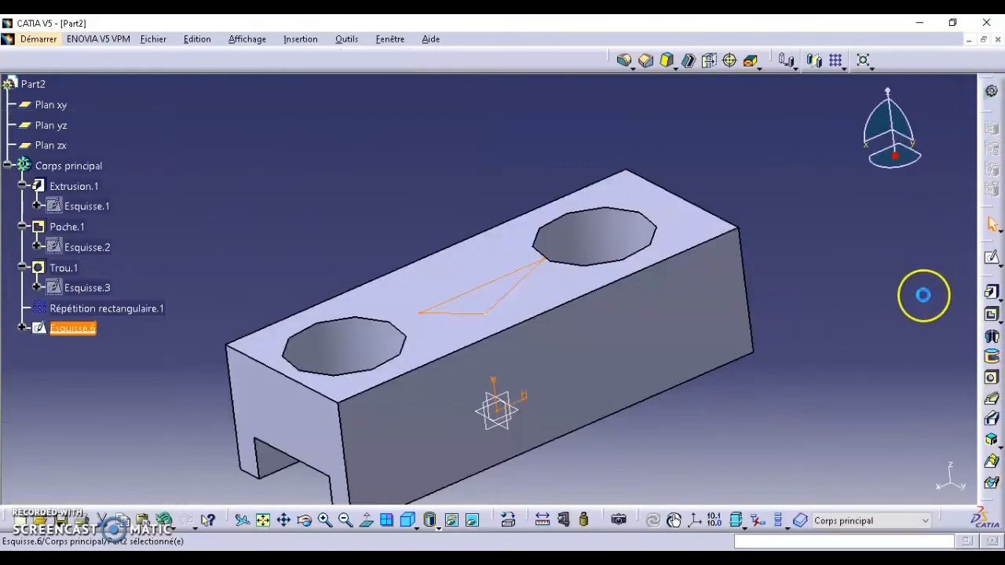
click(993, 317)
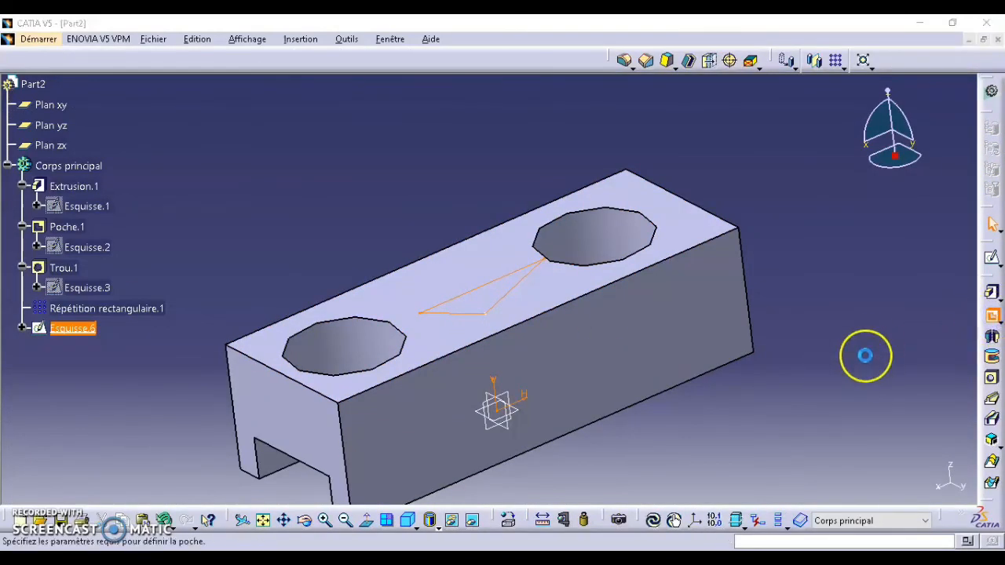
click(695, 317)
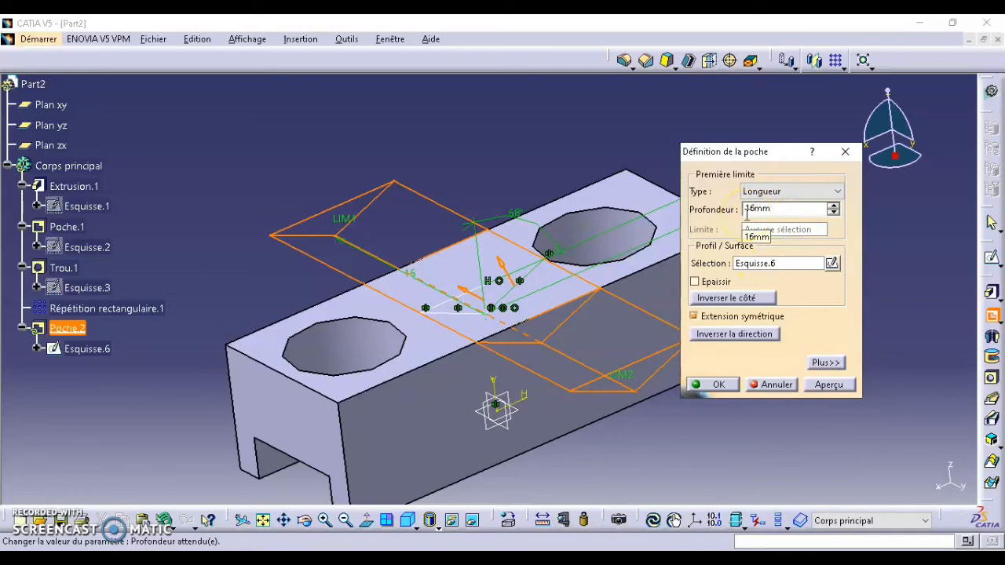
click(710, 386)
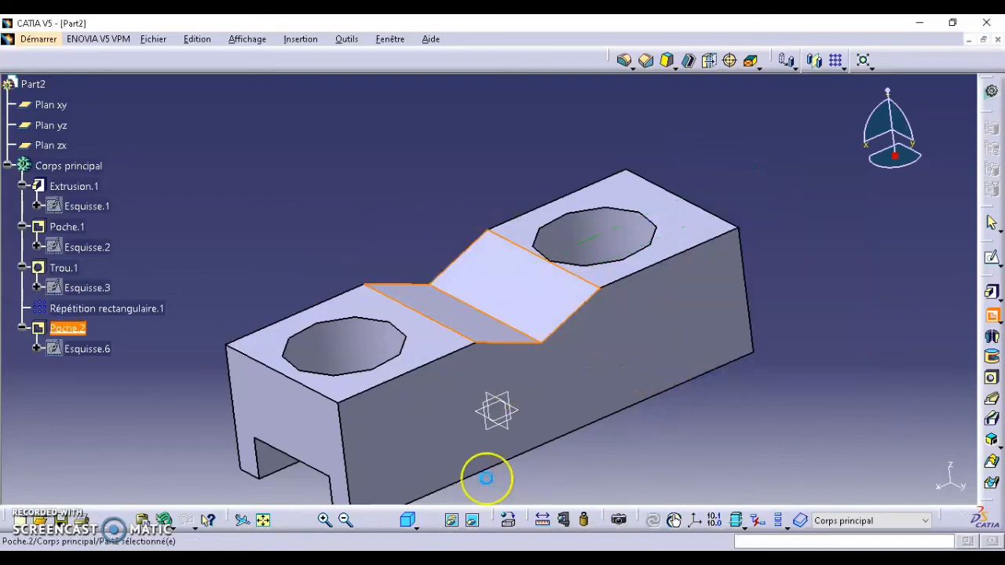
click(703, 437)
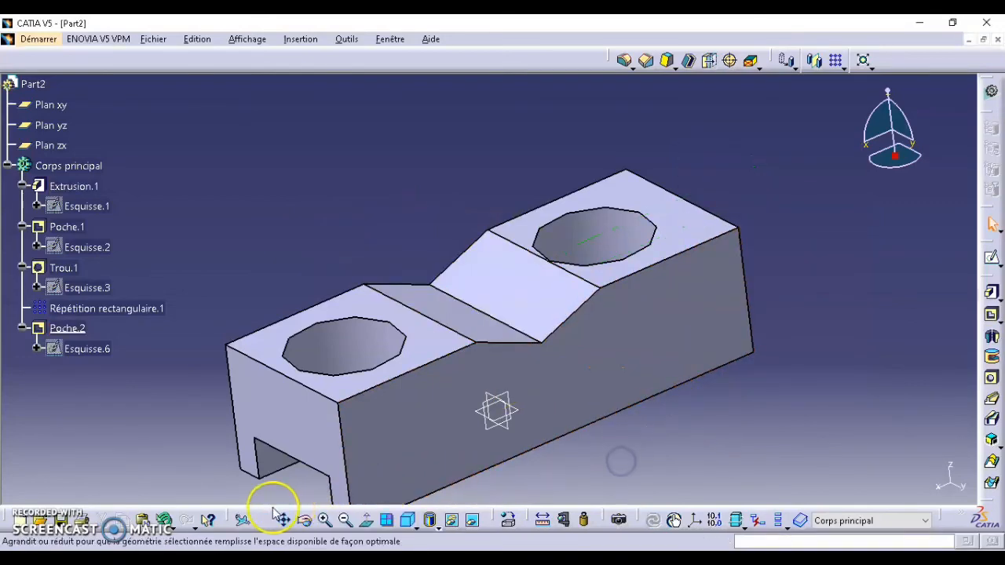
Step: Inspect the finished part from several sides, display it in four views, and compare it with the MORS drawing in Adobe Reader
middle_drag(542, 320, 400, 385)
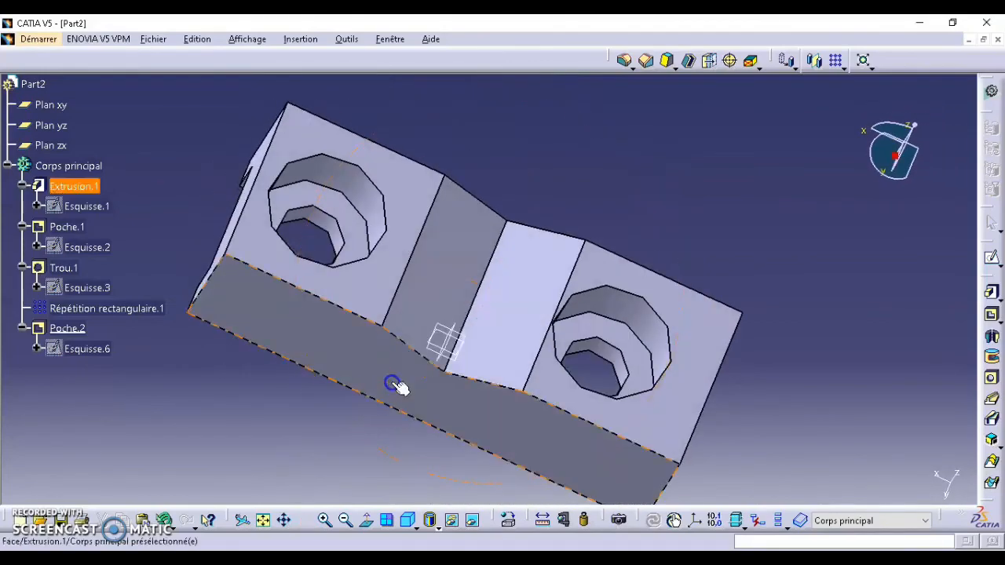
click(386, 520)
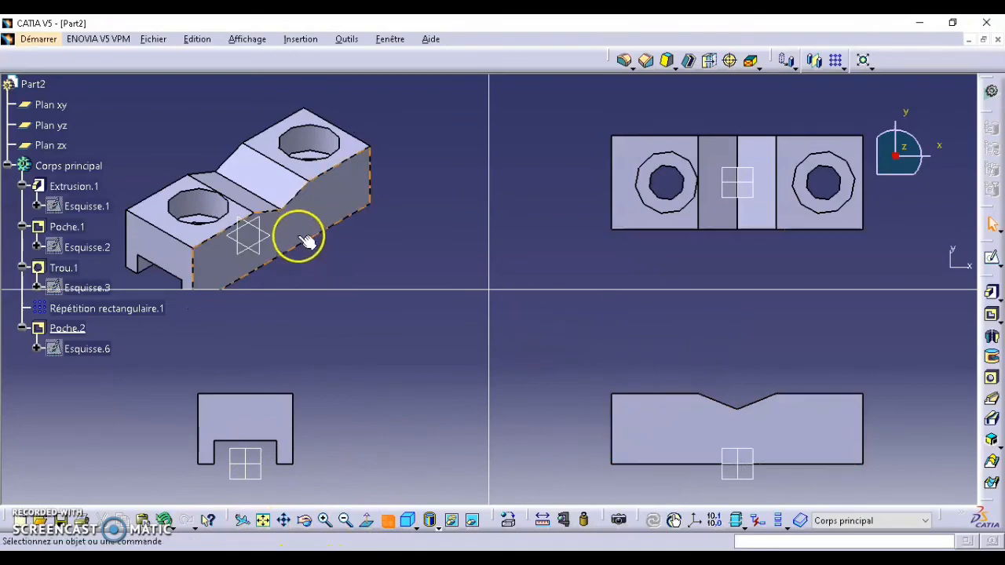
middle_drag(298, 231, 303, 197)
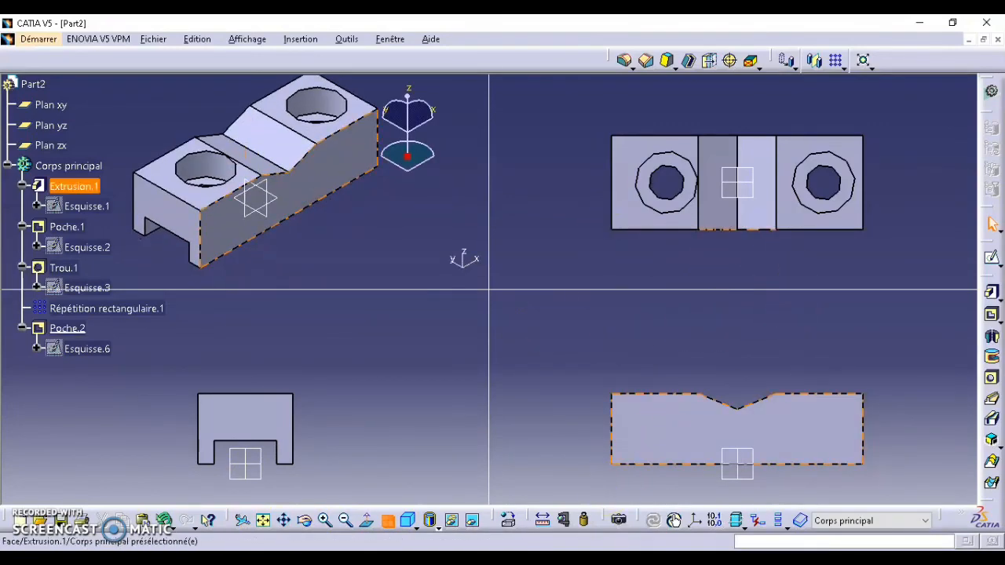
click(466, 559)
mouse_move(466, 559)
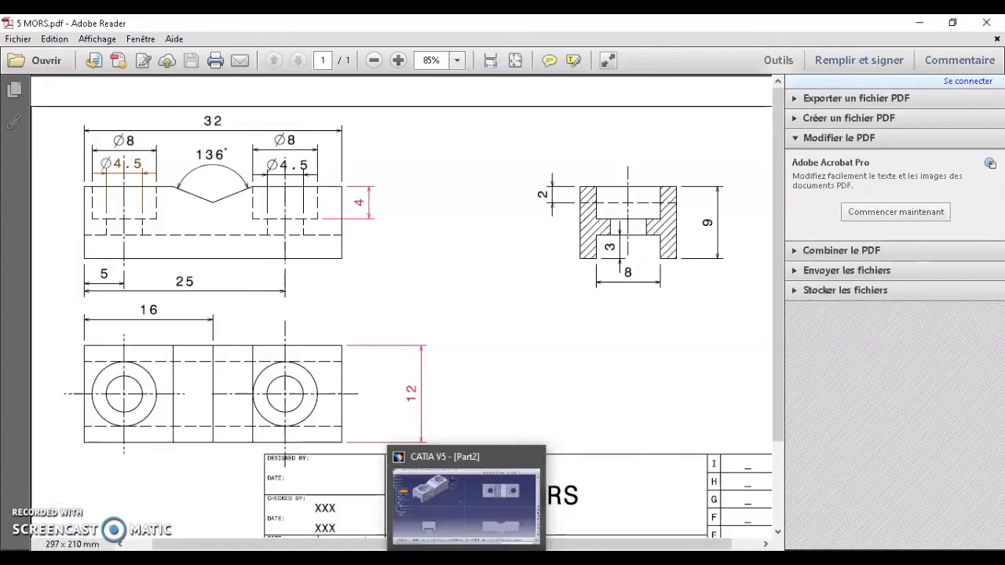
click(466, 559)
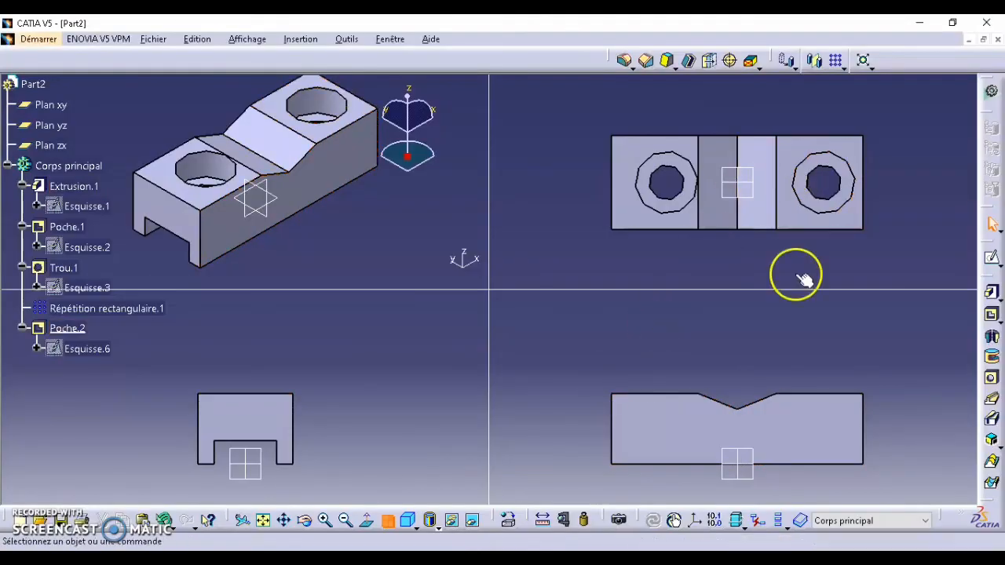